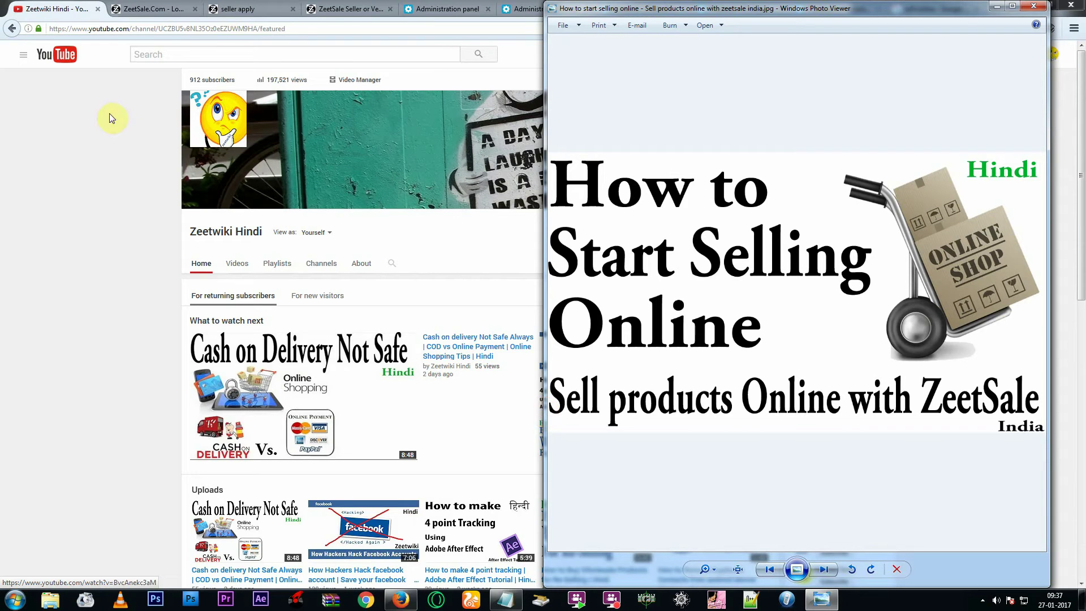
# - View the ZeetSale home page and examine the fields of the seller application form from seller details to bank information
pyautogui.click(119, 6)
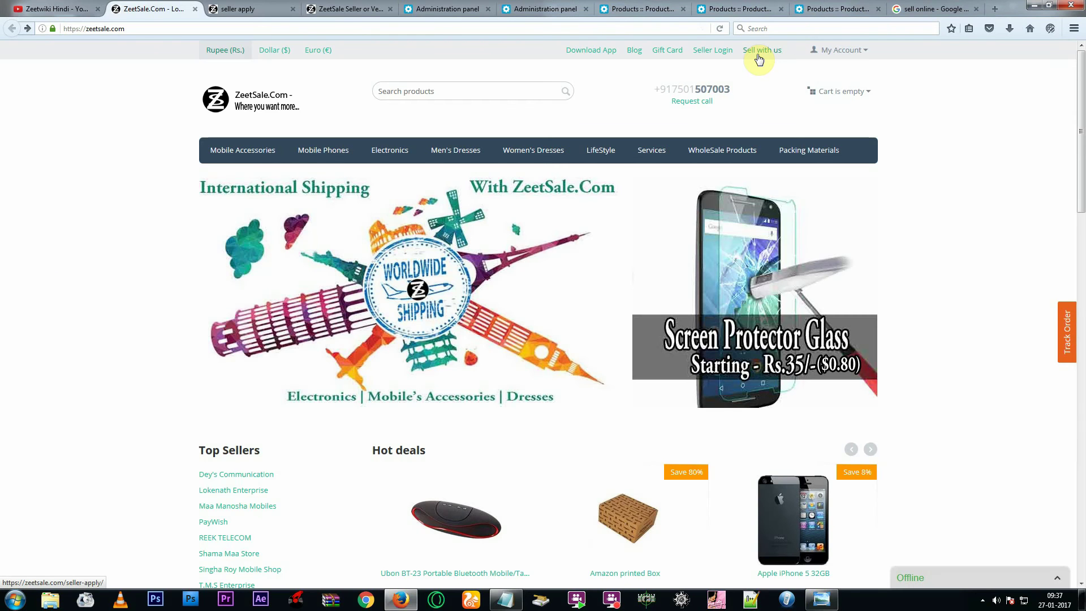
pyautogui.click(249, 8)
pyautogui.scroll(-10, 148, 278)
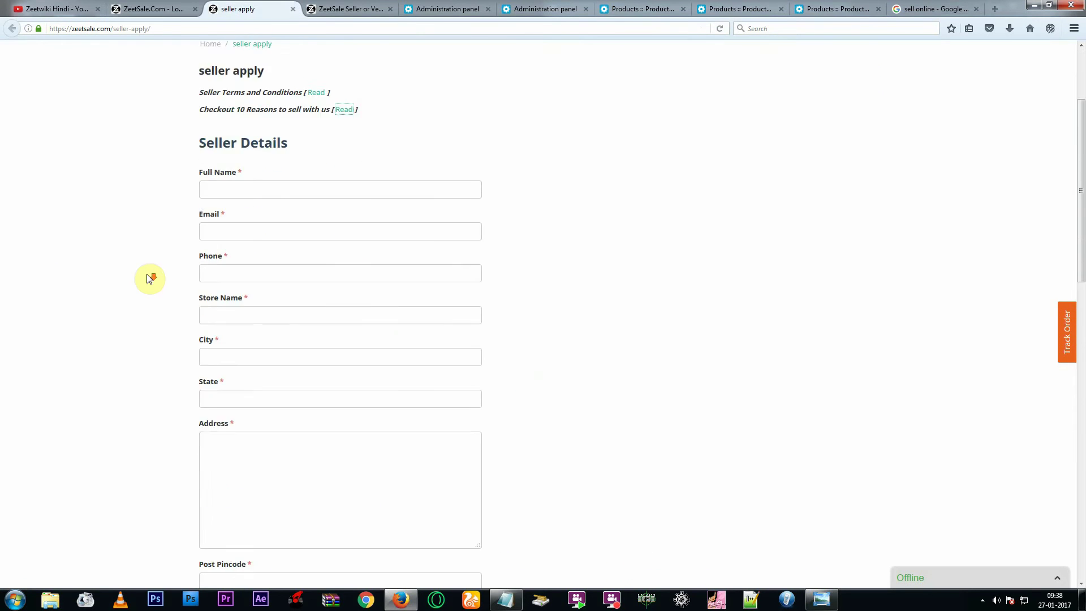
pyautogui.scroll(-3, 148, 278)
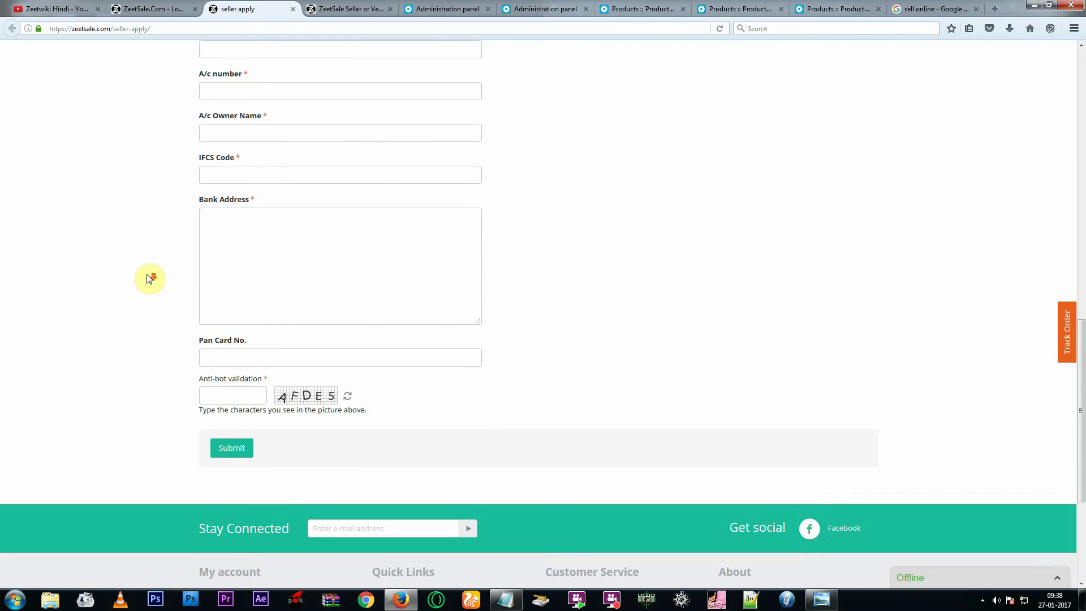
pyautogui.scroll(10, 148, 278)
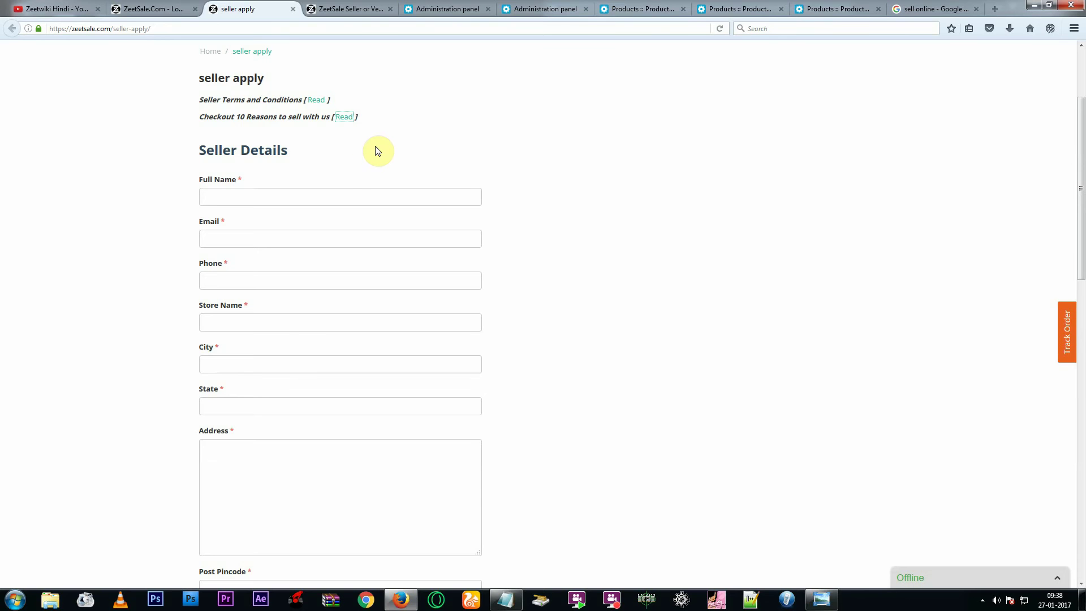
# - Read the "Why Choose us?" points in the ZeetSale seller terms and conditions, including shop URL, photo editing, social selling and eBay exporting
pyautogui.click(326, 9)
pyautogui.scroll(-2, 142, 273)
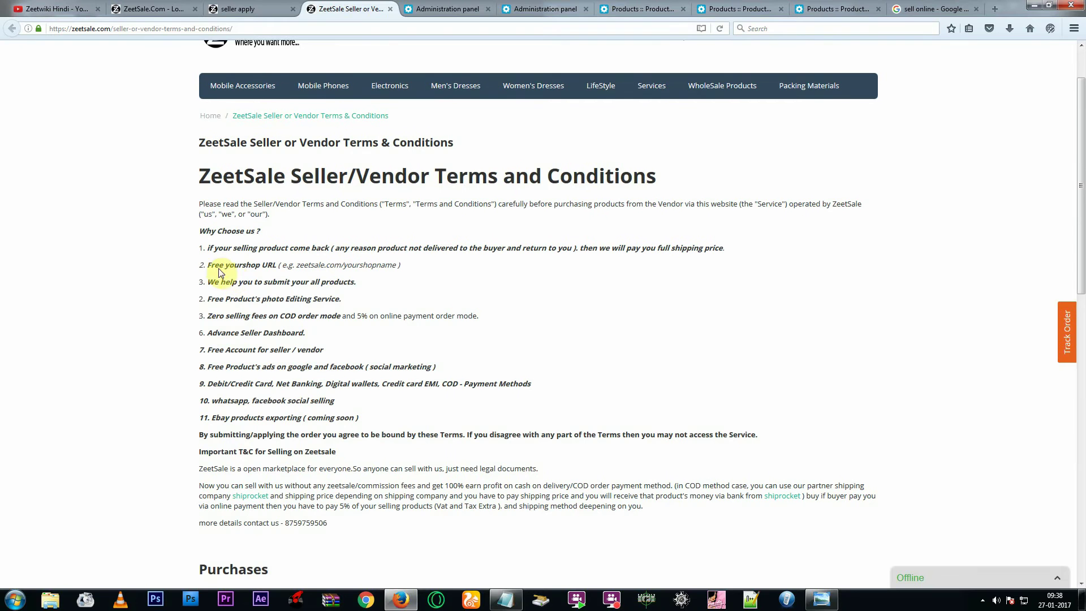
pyautogui.moveTo(208, 266); pyautogui.dragTo(300, 271)
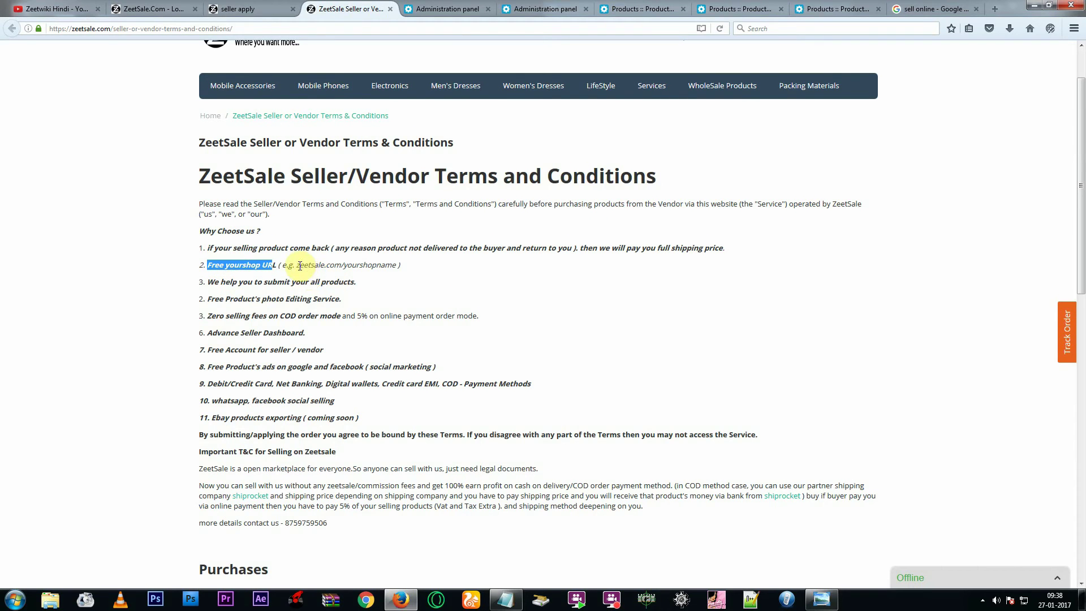
pyautogui.moveTo(296, 266); pyautogui.dragTo(341, 270)
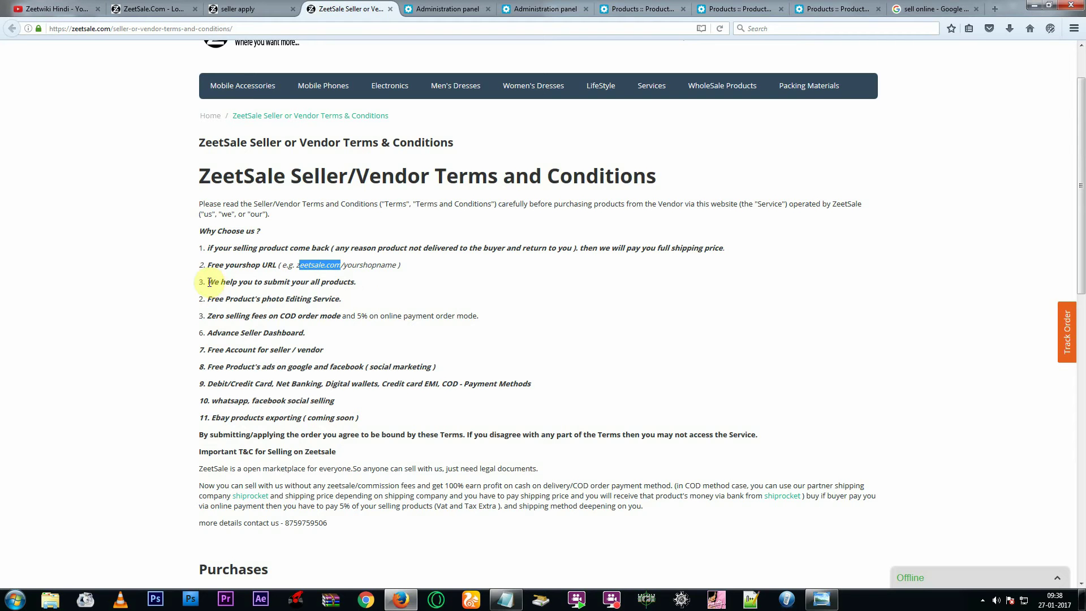
pyautogui.moveTo(208, 281); pyautogui.dragTo(372, 290)
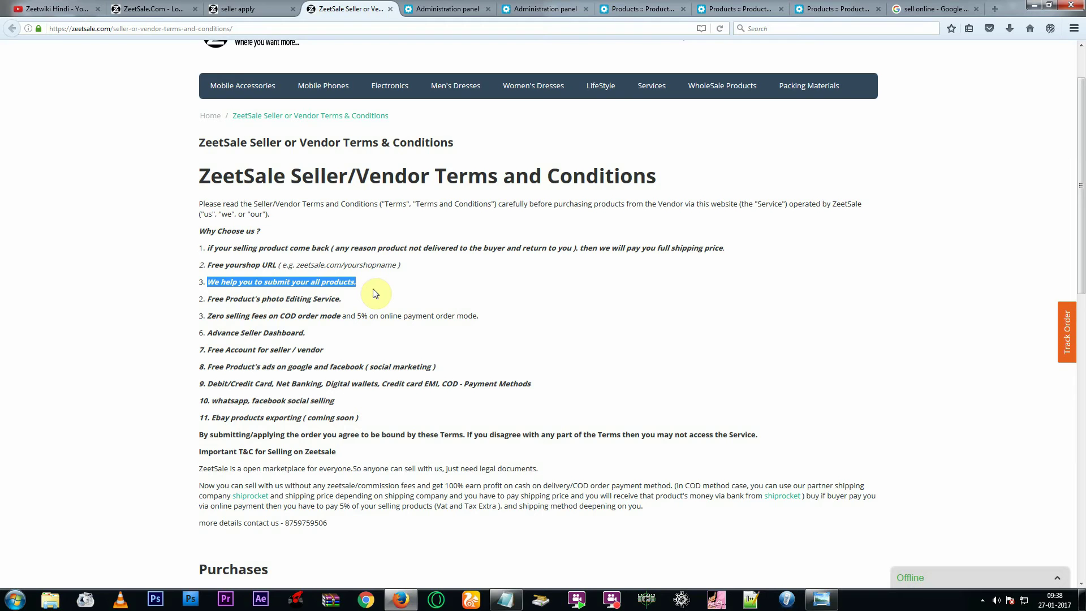
pyautogui.click(373, 293)
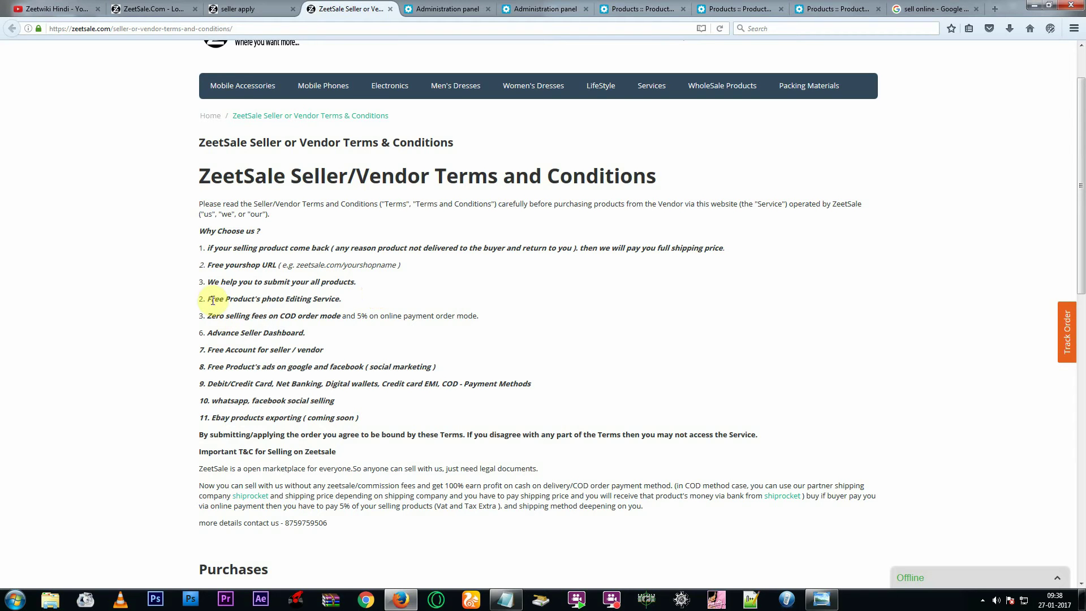
pyautogui.moveTo(208, 299); pyautogui.dragTo(260, 299)
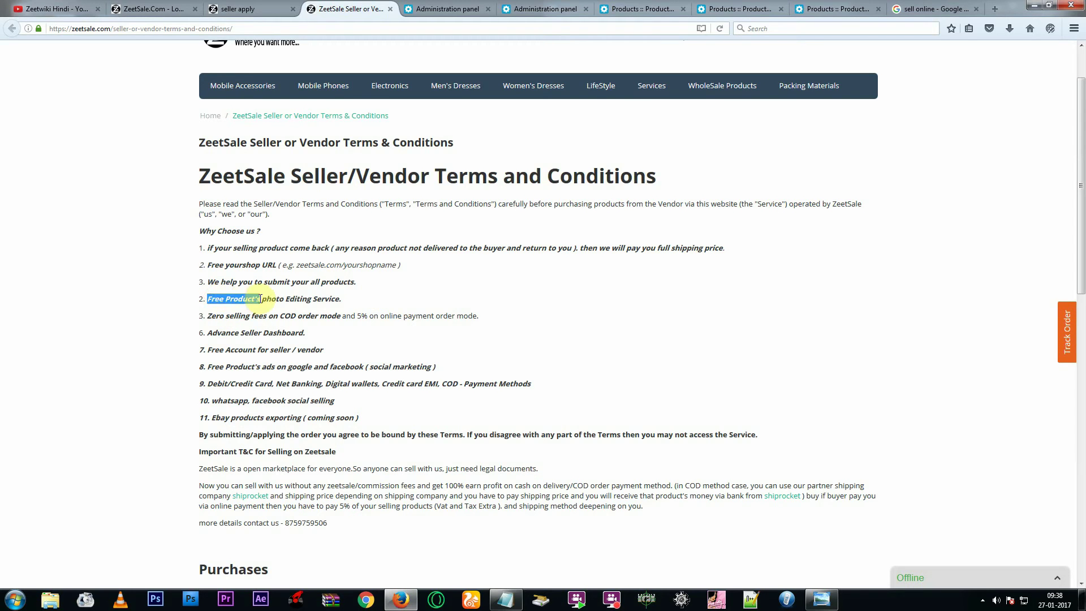
pyautogui.click(225, 311)
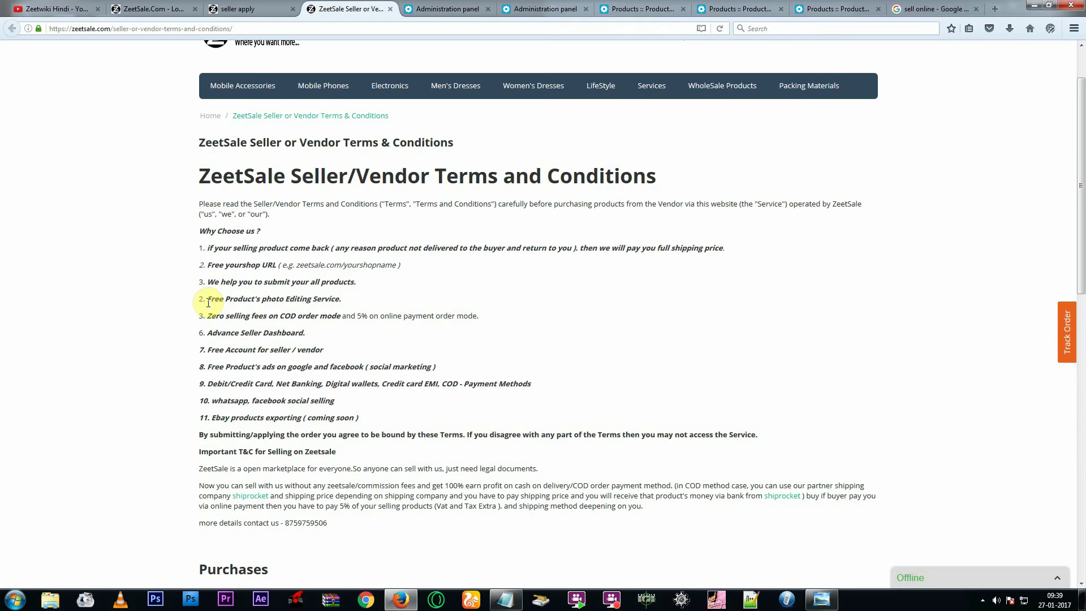
pyautogui.moveTo(208, 302); pyautogui.dragTo(370, 304)
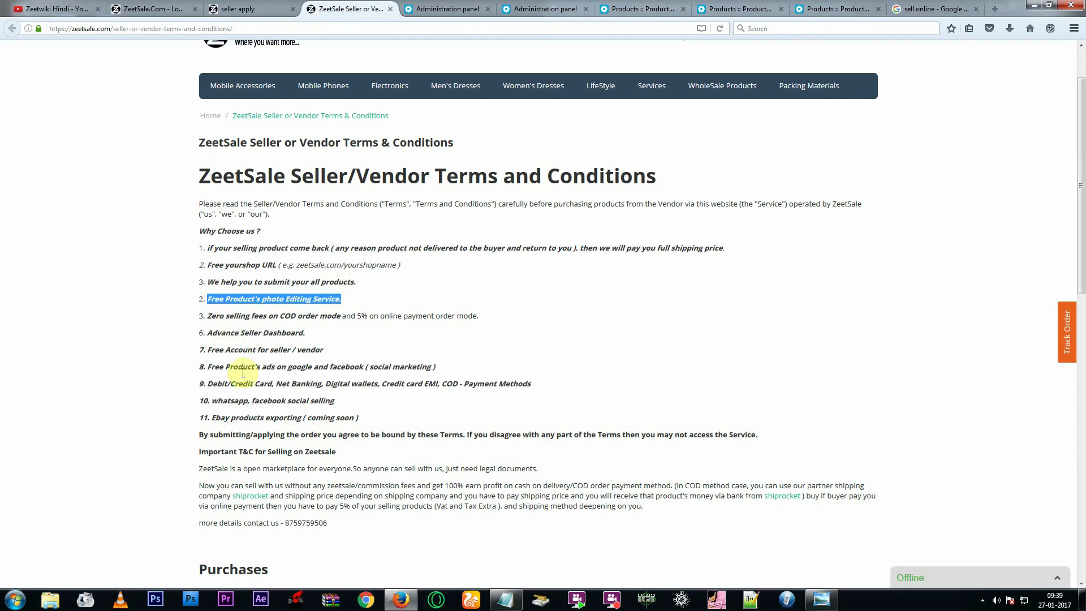
pyautogui.moveTo(218, 401); pyautogui.dragTo(335, 401)
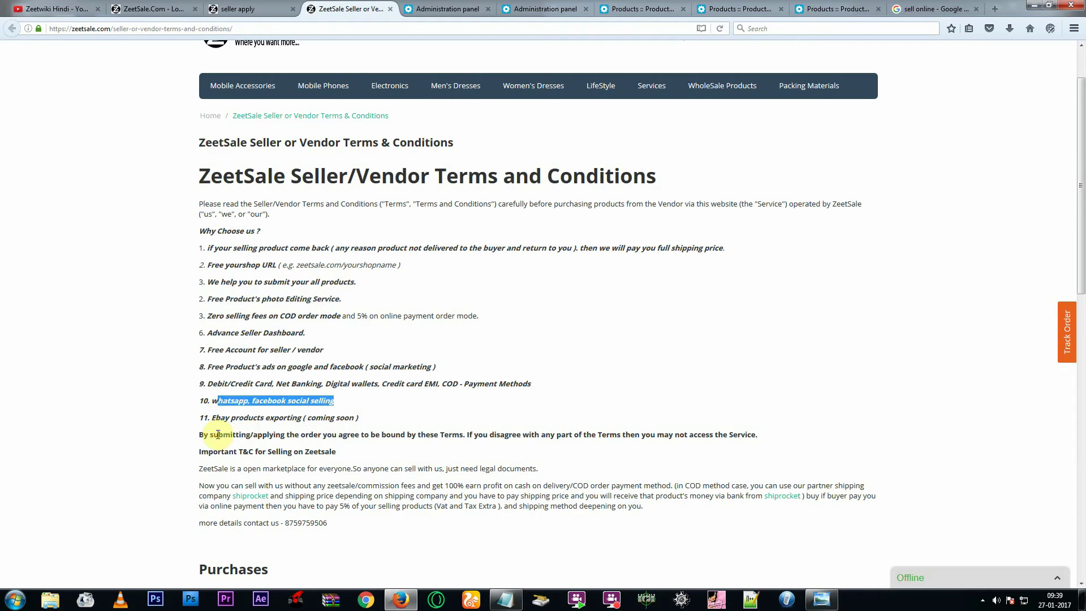
pyautogui.moveTo(215, 418); pyautogui.dragTo(237, 419)
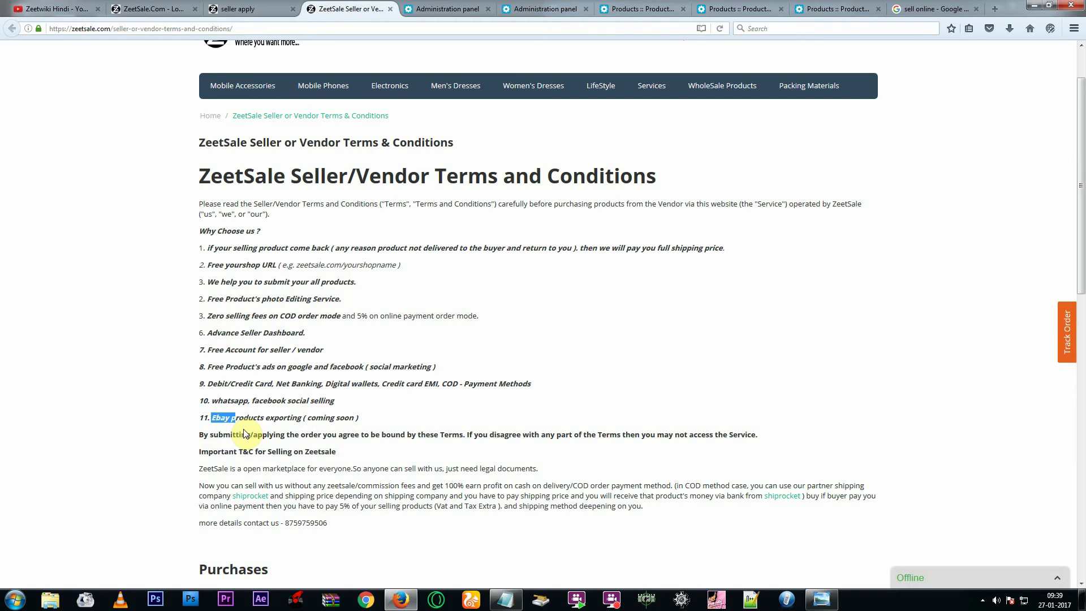
pyautogui.click(315, 418)
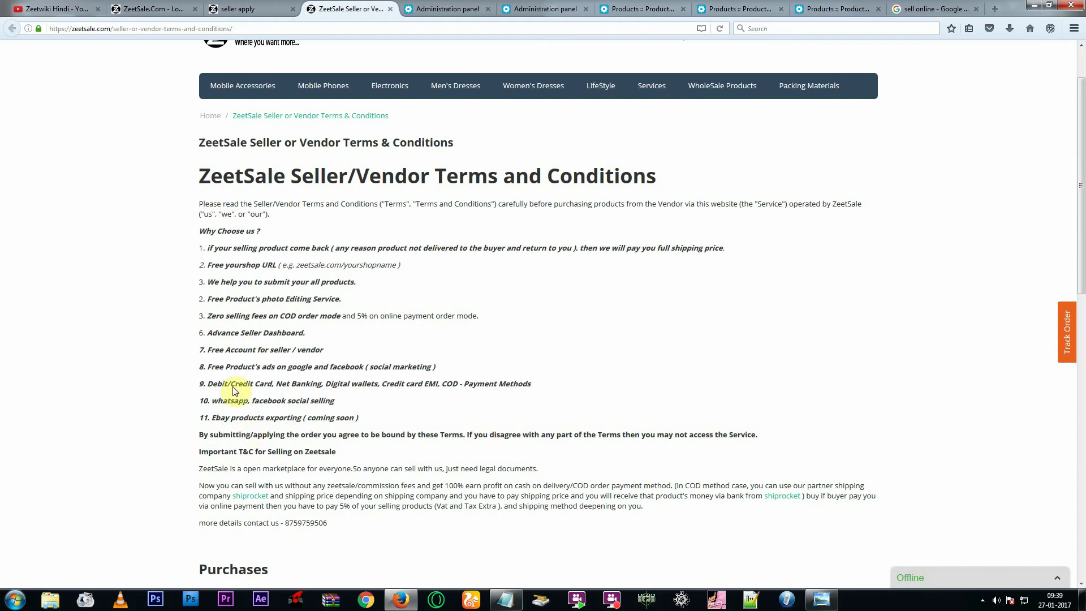
# - Revisit the seller application and home pages, view the seller login page, and examine orders, sales and taxes on the Shama Maa Store dashboard
pyautogui.click(238, 7)
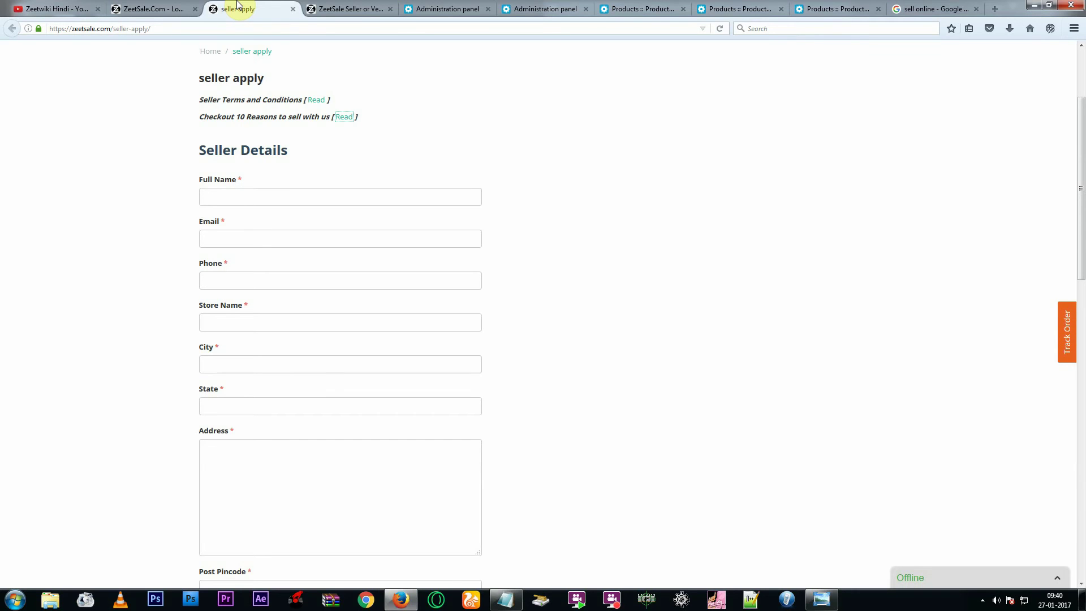
pyautogui.click(152, 9)
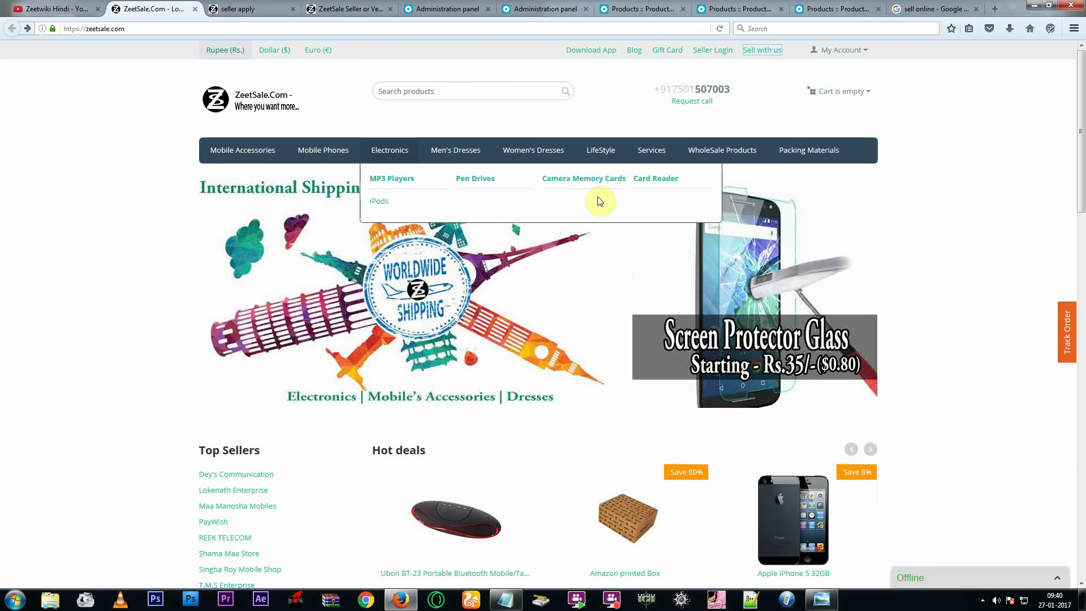
pyautogui.click(426, 6)
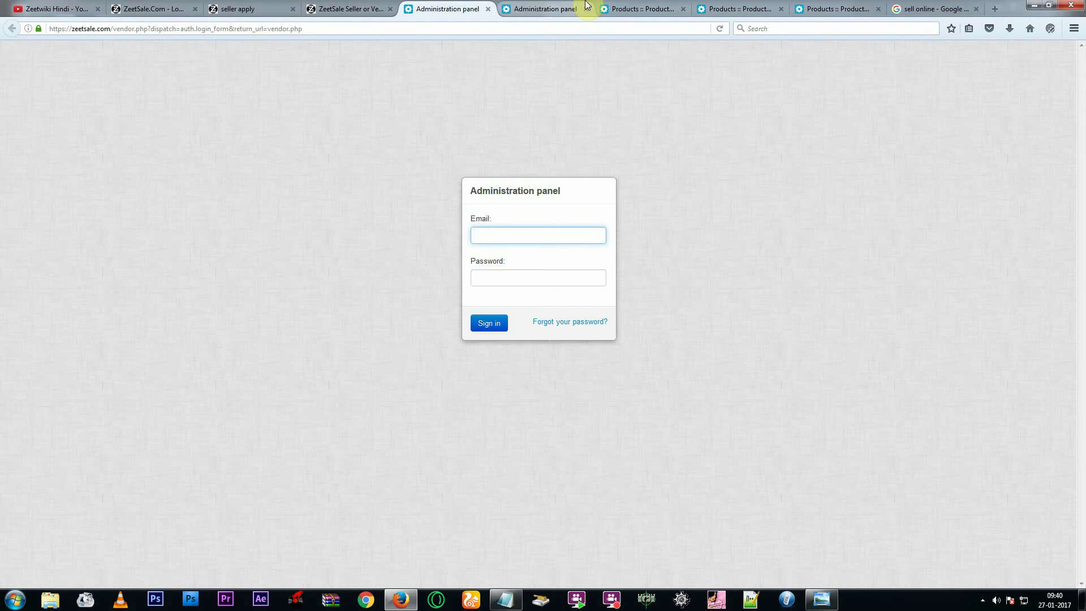
pyautogui.click(549, 7)
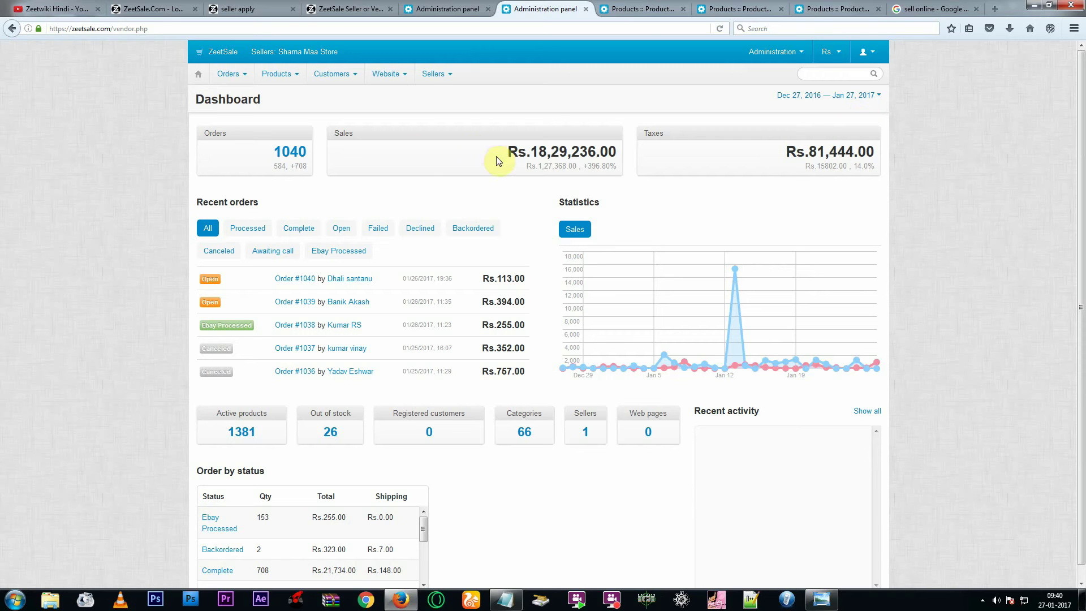
pyautogui.moveTo(497, 152); pyautogui.dragTo(770, 163)
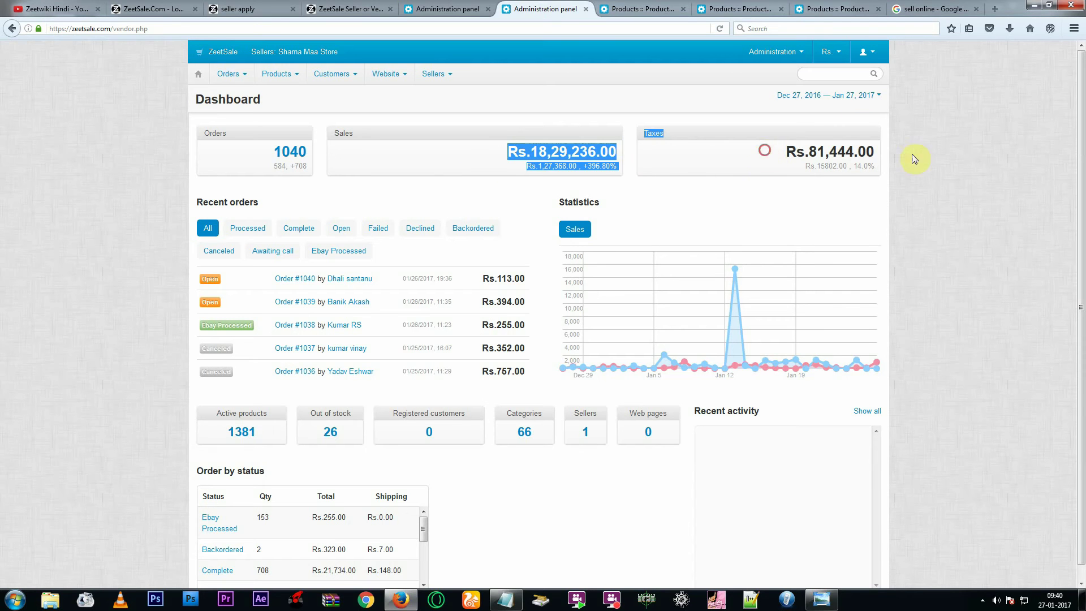
pyautogui.click(245, 154)
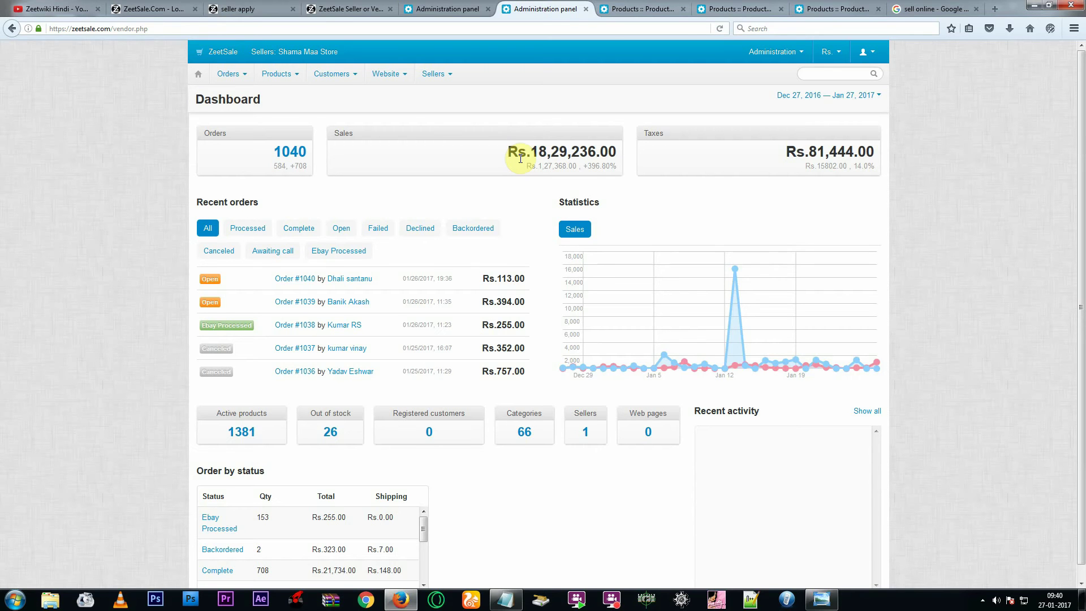
# - View the store's product list and blank product form, and open the new-product draft named "Huawei P9 ( Improted )"
pyautogui.click(276, 74)
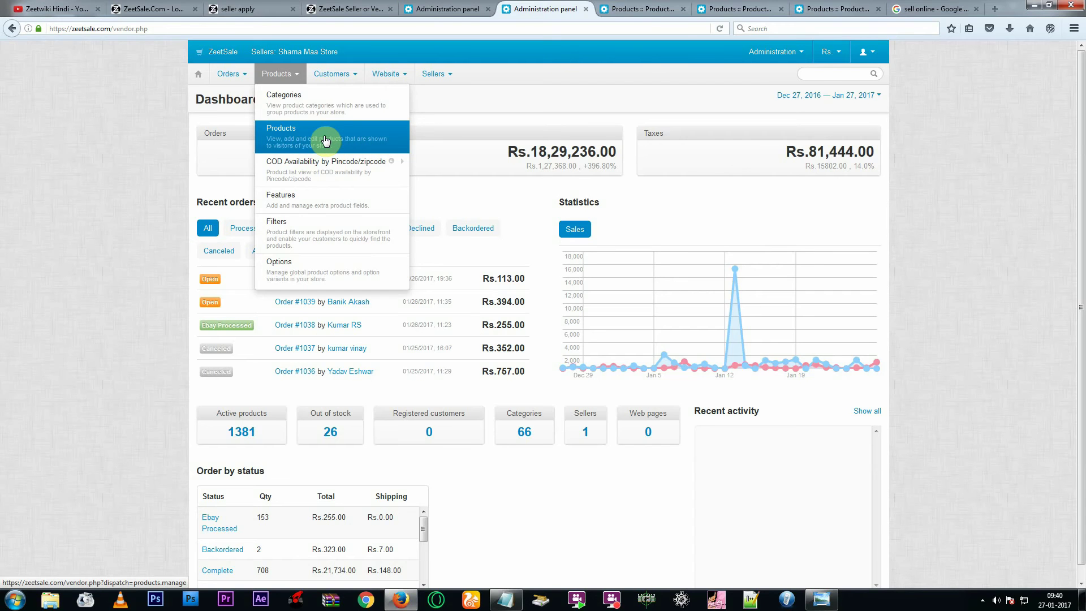
pyautogui.click(639, 8)
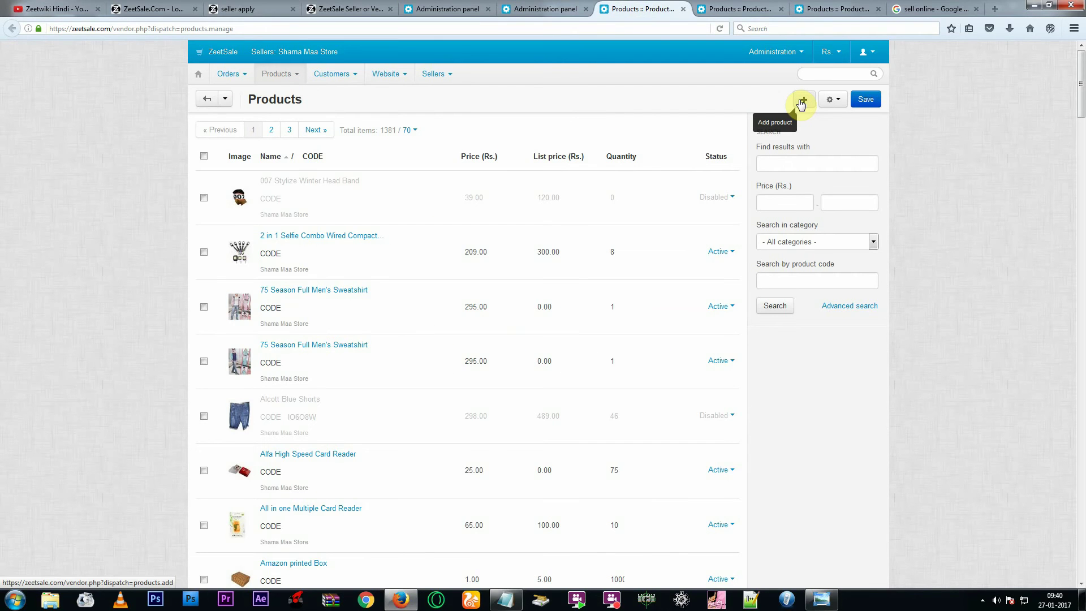
pyautogui.click(748, 9)
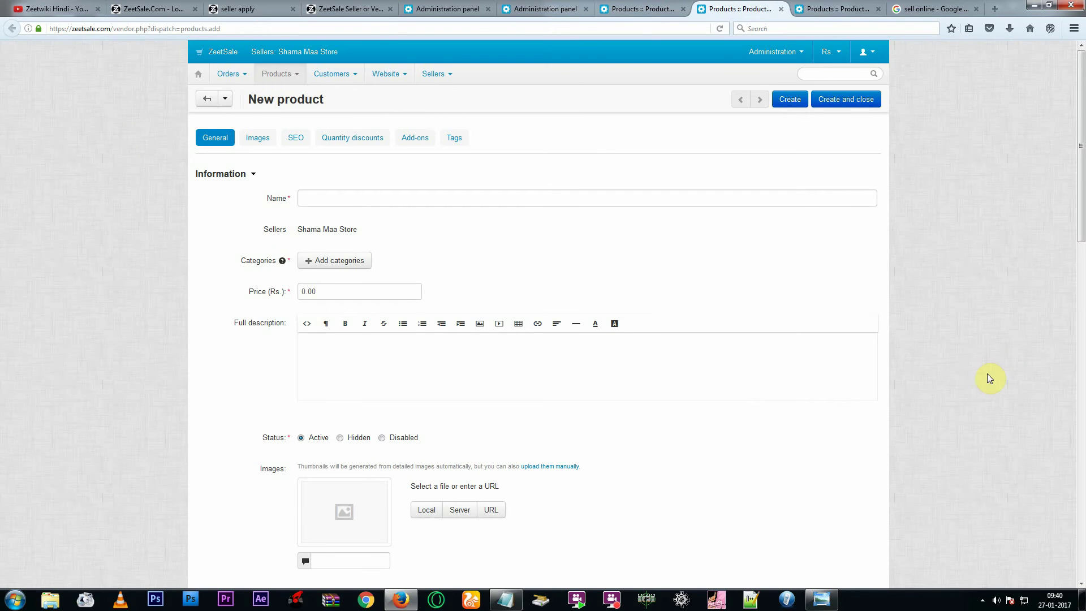
pyautogui.click(832, 8)
pyautogui.click(370, 197)
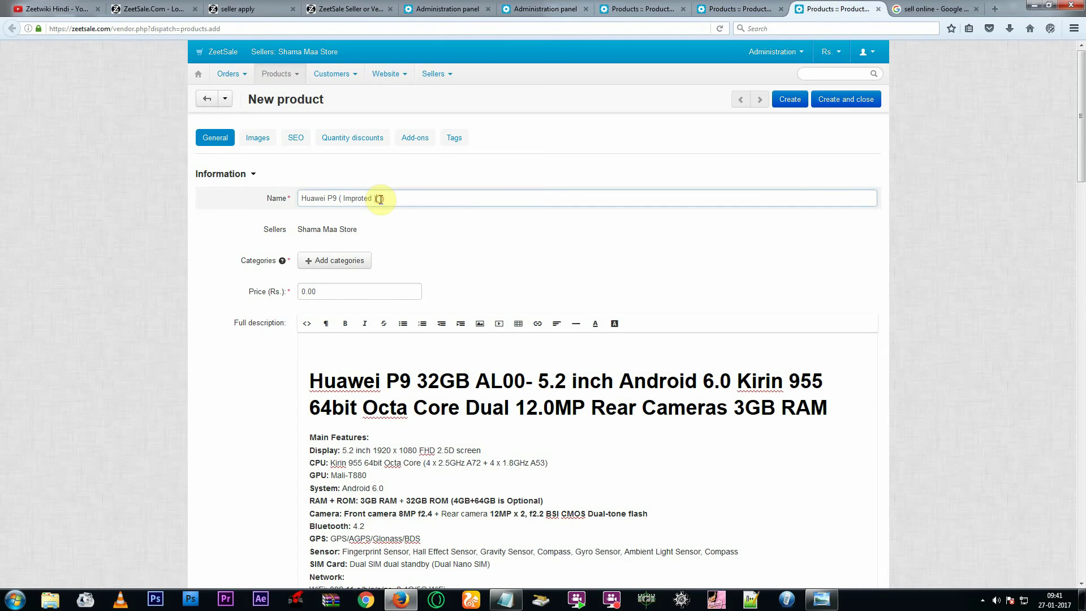
# - Assign the new product to the Imported Mobiles category under Mobile Phones
pyautogui.click(331, 262)
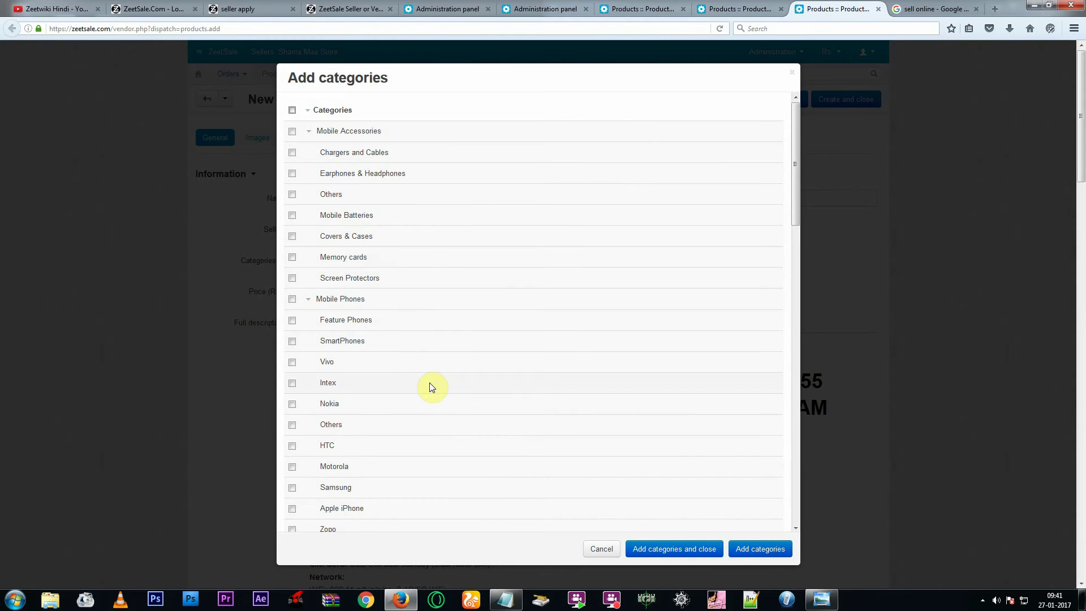
pyautogui.scroll(-5, 429, 383)
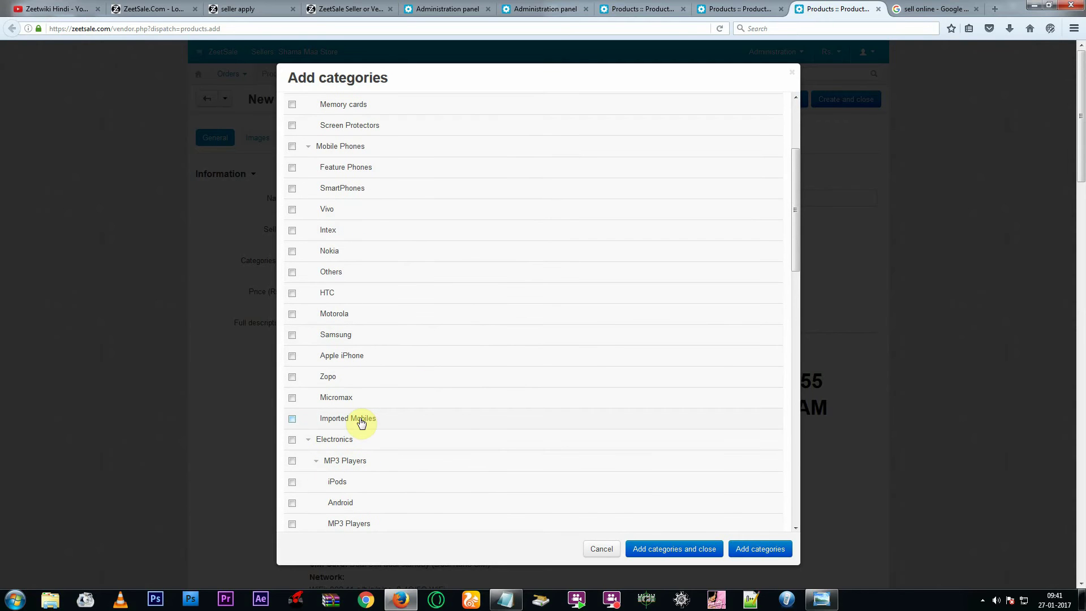
pyautogui.click(362, 423)
pyautogui.click(669, 548)
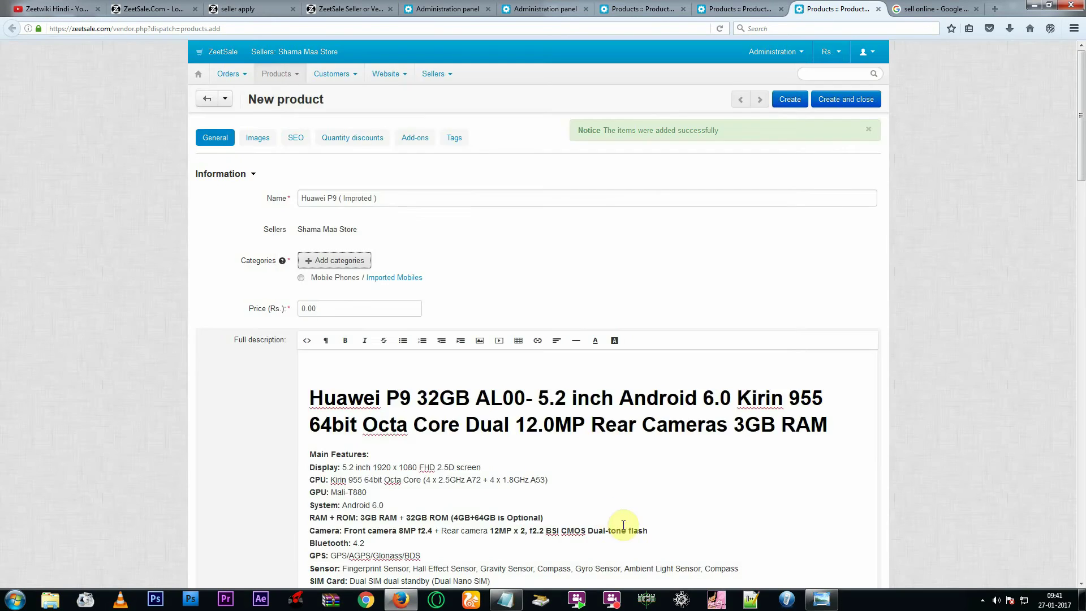
# - Set the new product's price to Rs. 33000.00
pyautogui.click(304, 309)
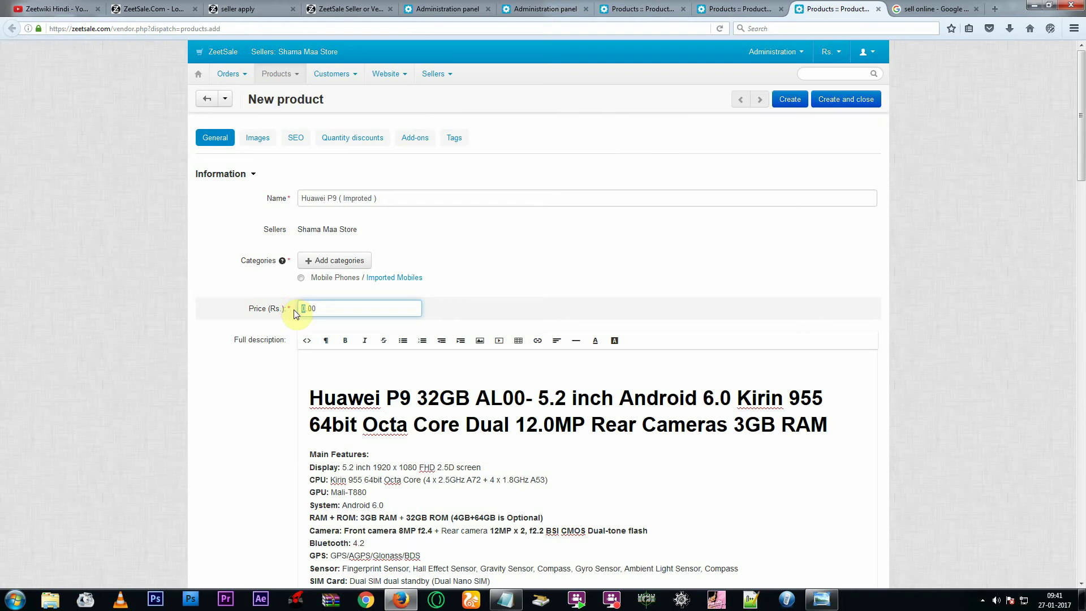
pyautogui.write('2')
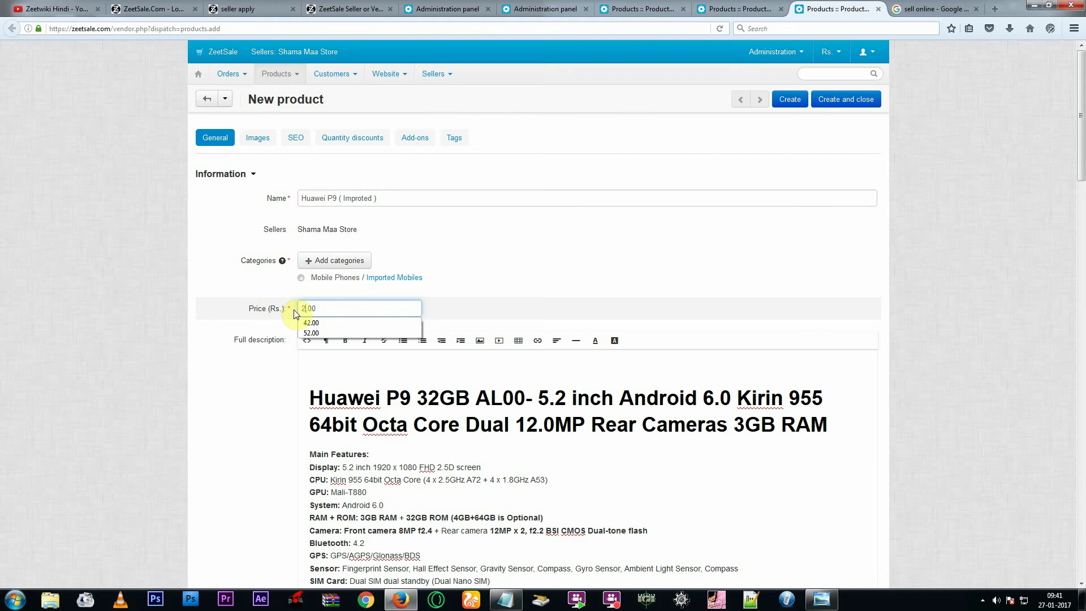
pyautogui.press('BackSpace')
pyautogui.write('33000')
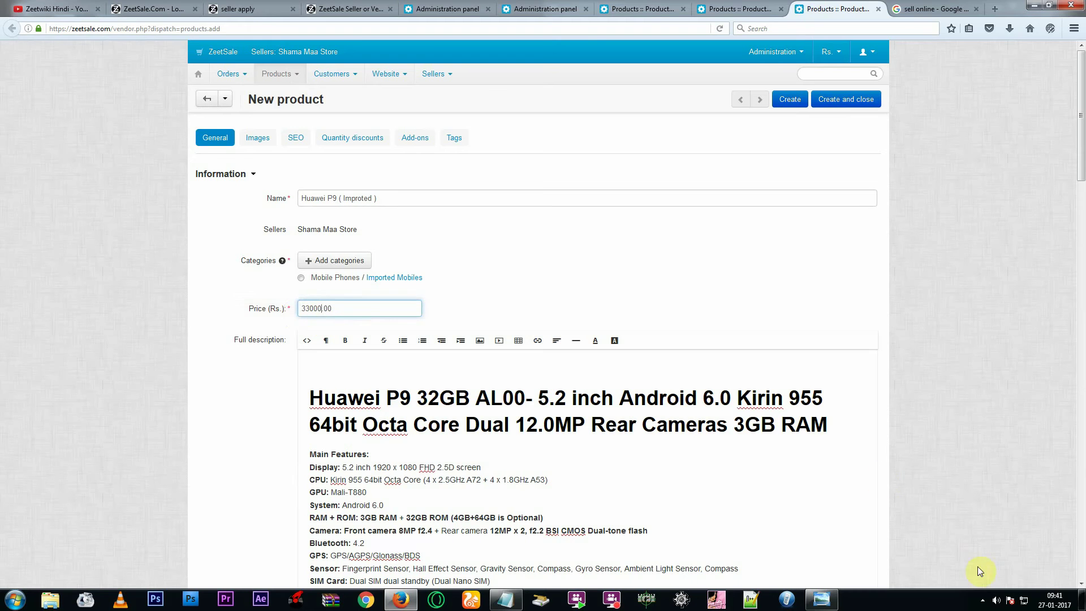
pyautogui.click(983, 600)
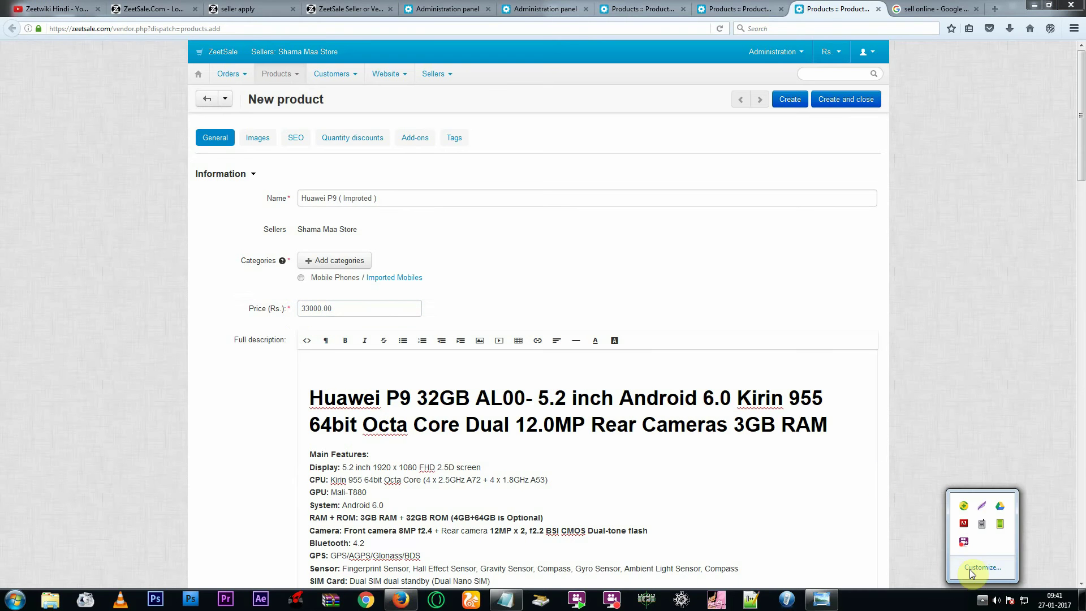
pyautogui.rightClick(964, 540)
pyautogui.click(977, 375)
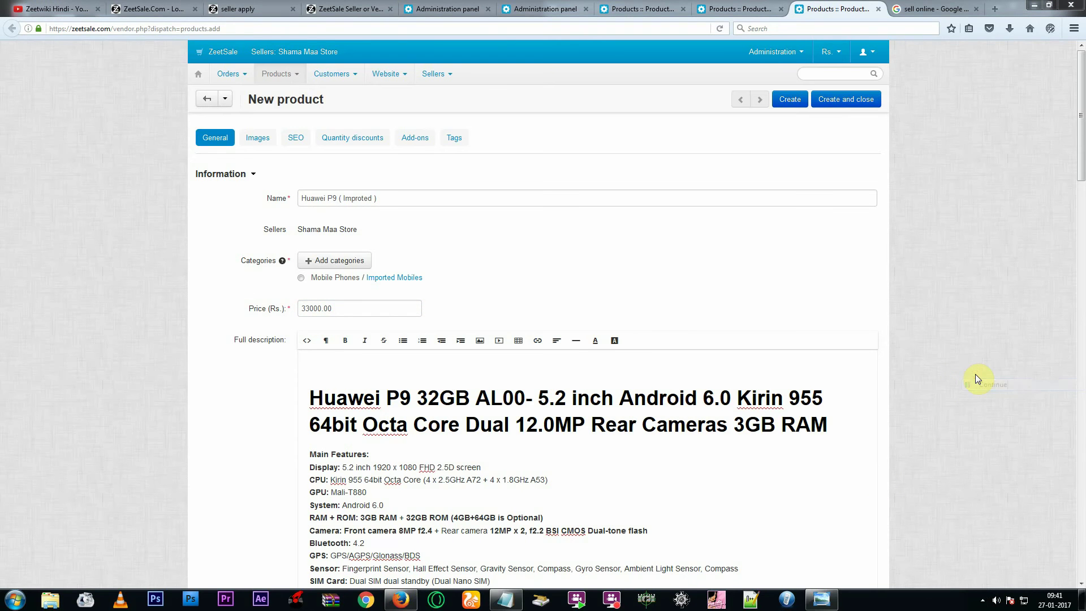
pyautogui.click(456, 402)
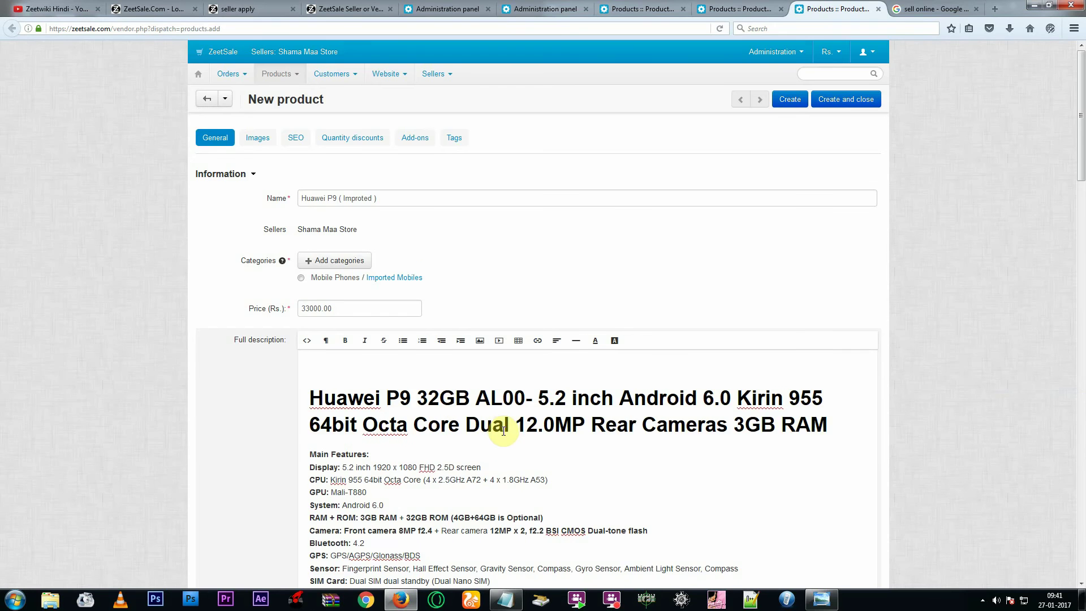
pyautogui.scroll(-2, 503, 430)
pyautogui.scroll(-15, 505, 432)
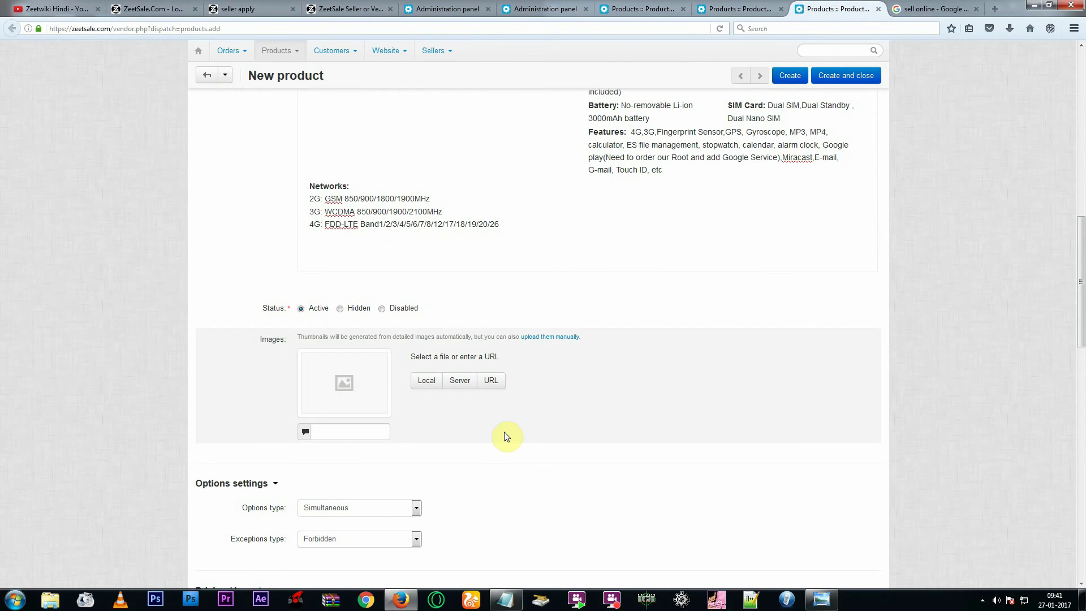
pyautogui.click(420, 381)
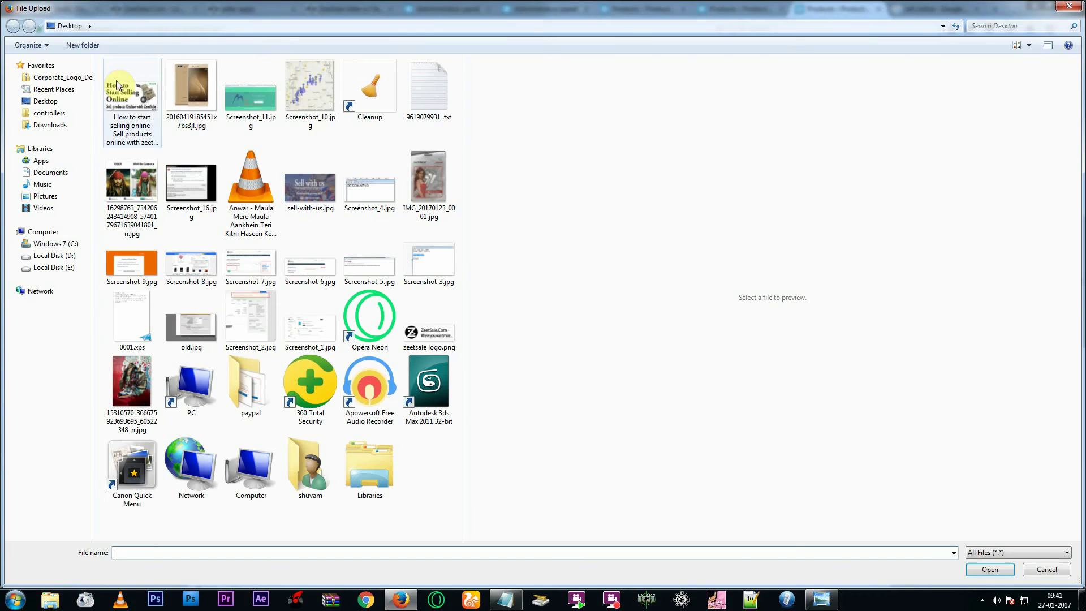
pyautogui.doubleClick(195, 84)
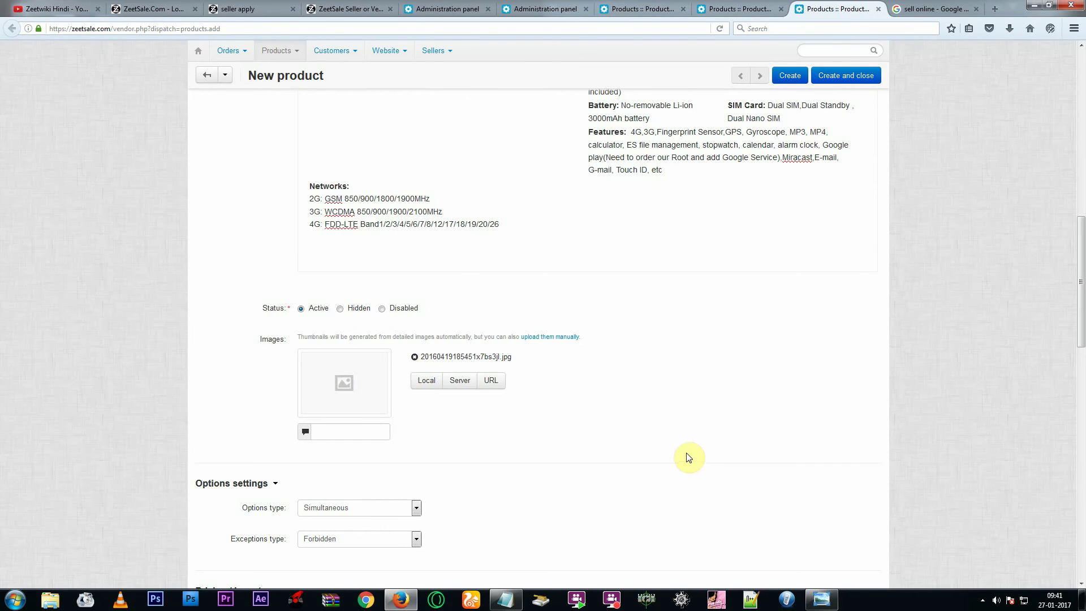
# - Set the new product's in-stock quantity to 10
pyautogui.scroll(15, 926, 423)
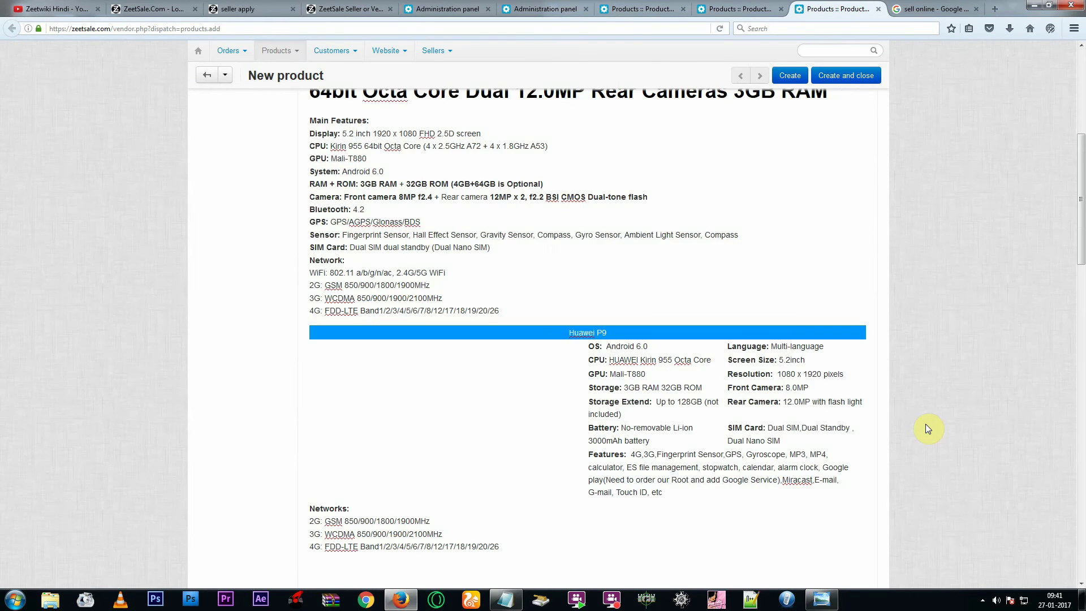
pyautogui.scroll(-15, 927, 428)
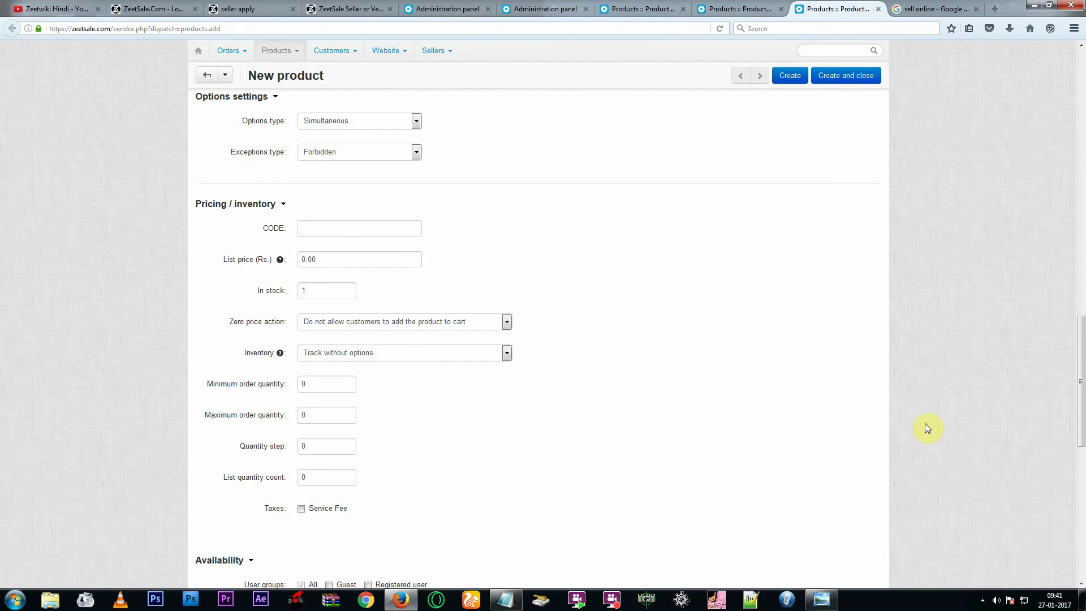
pyautogui.click(317, 295)
pyautogui.write('0')
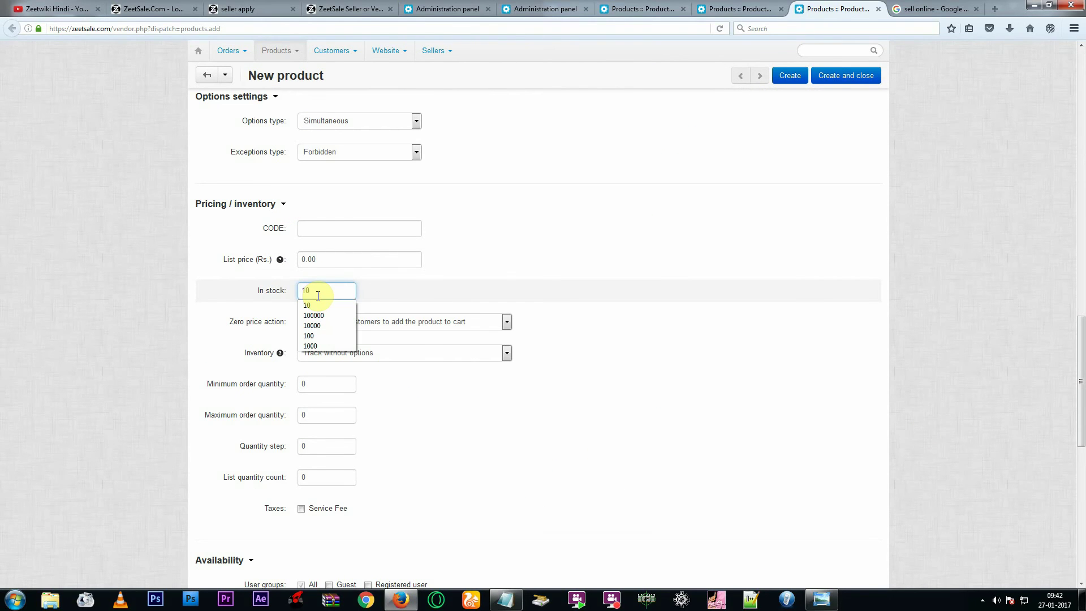
pyautogui.write('0')
pyautogui.press('BackSpace')
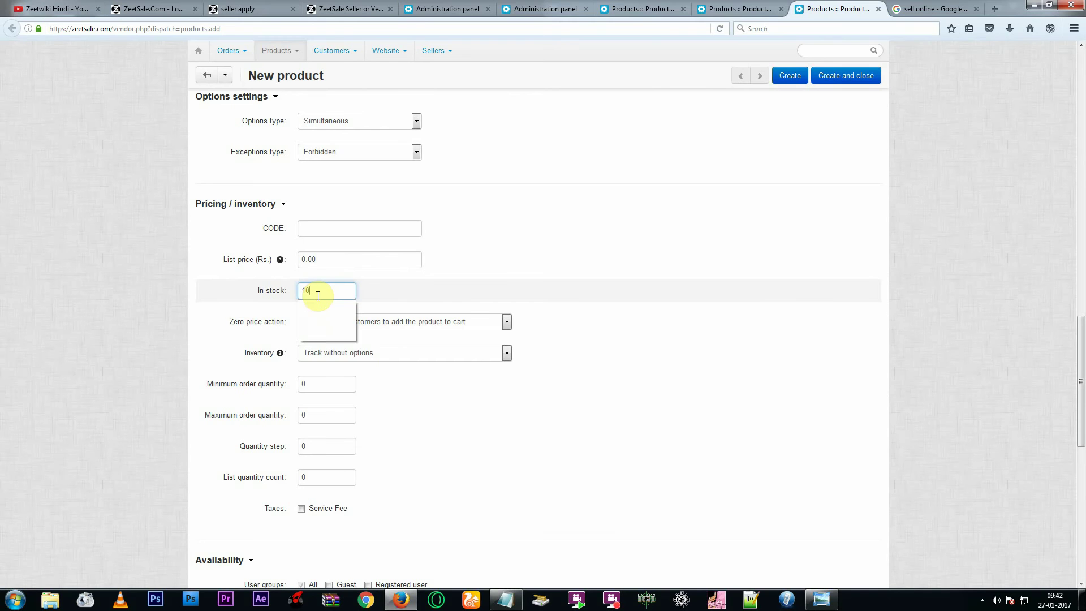
pyautogui.click(1012, 324)
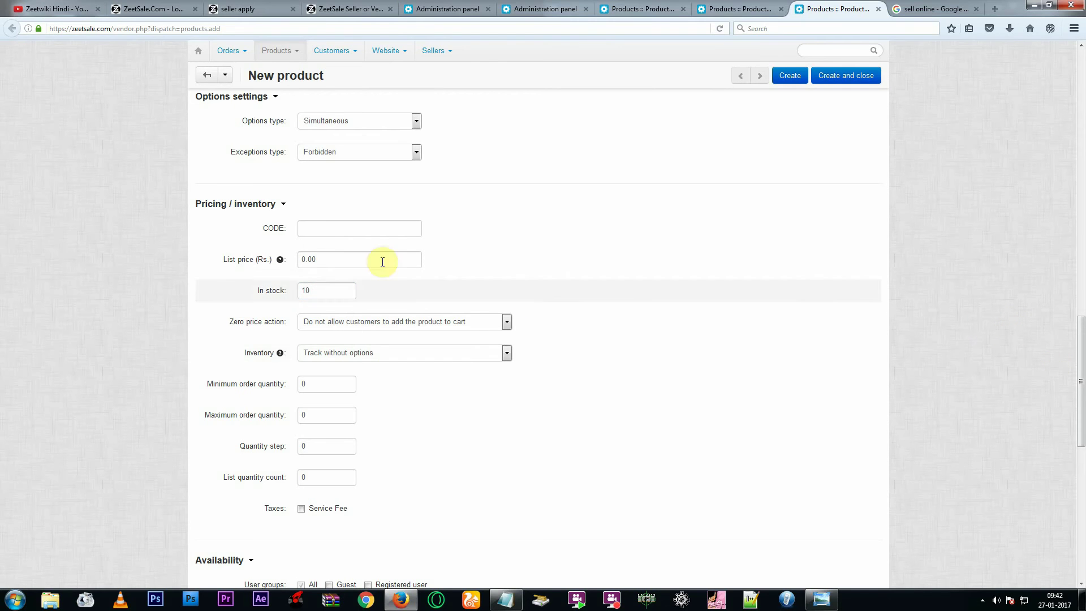
# - Set the new product's list price to Rs. 40000.00
pyautogui.click(301, 258)
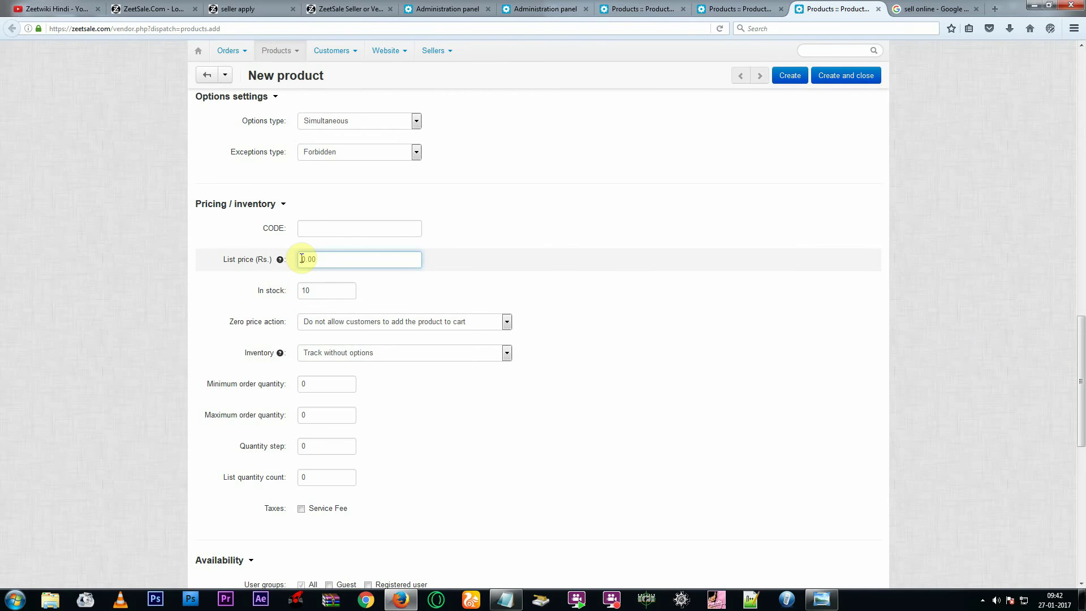
pyautogui.write('4000')
pyautogui.moveTo(310, 259); pyautogui.dragTo(322, 259)
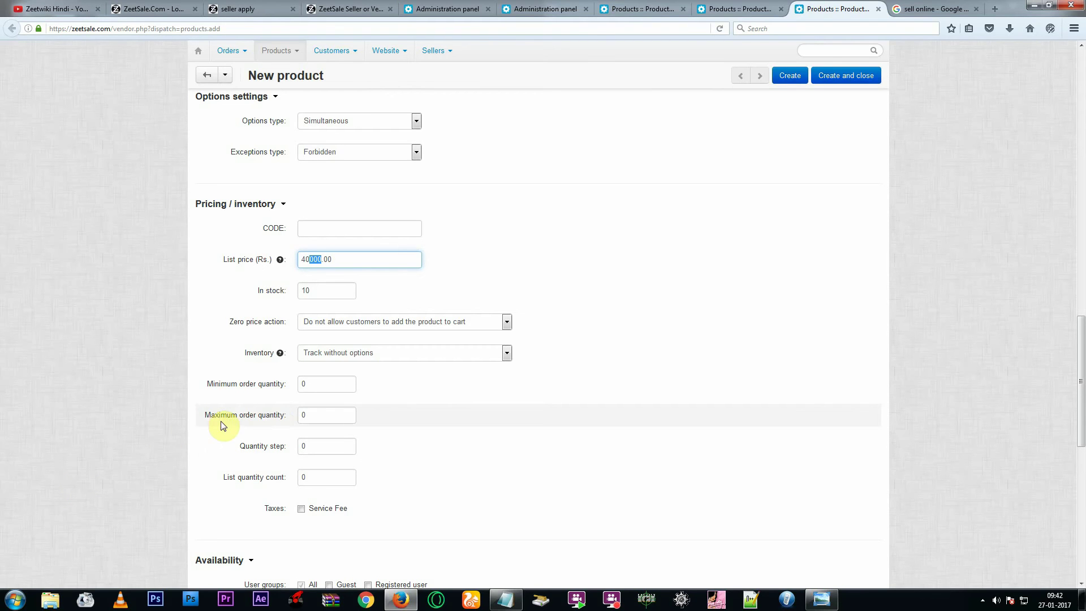
pyautogui.click(302, 415)
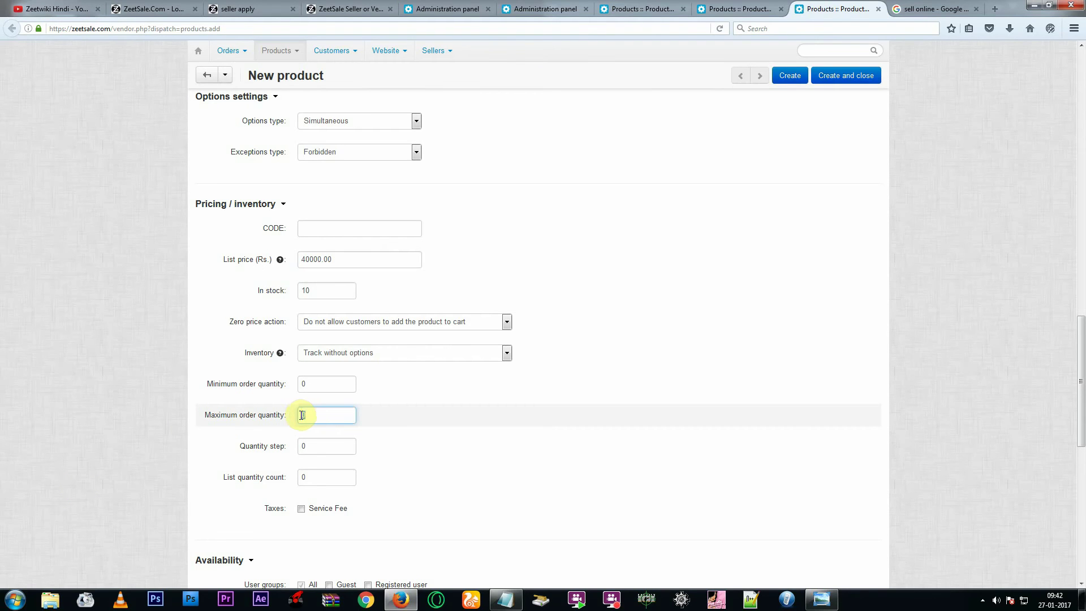
pyautogui.write('1')
pyautogui.press('BackSpace')
pyautogui.write('0')
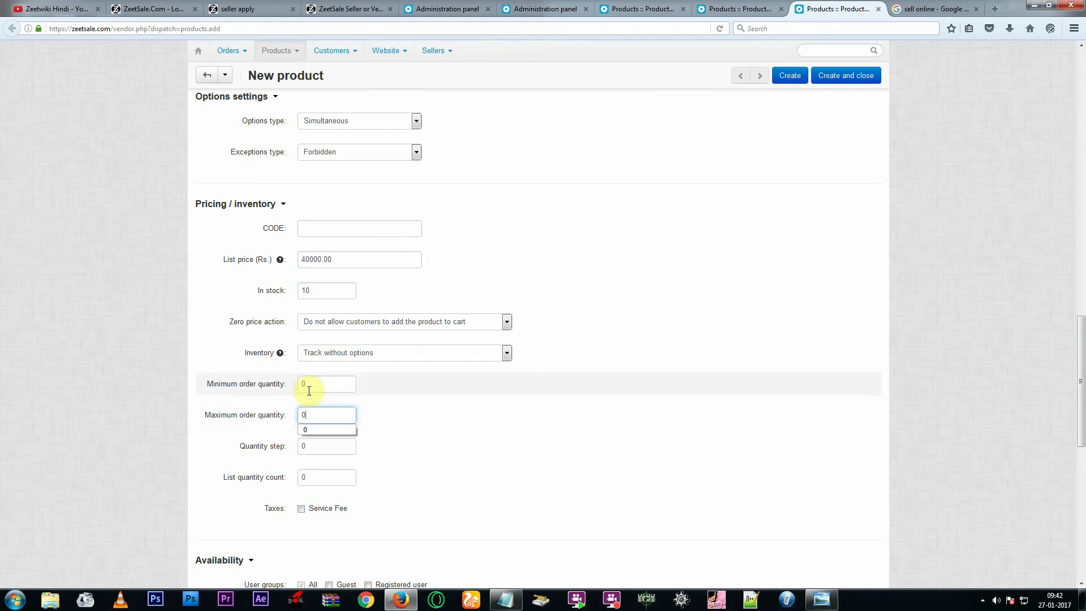
# - Review the new product's minimum order quantity, stock, list price, selling price and image entries
pyautogui.moveTo(303, 384); pyautogui.dragTo(320, 383)
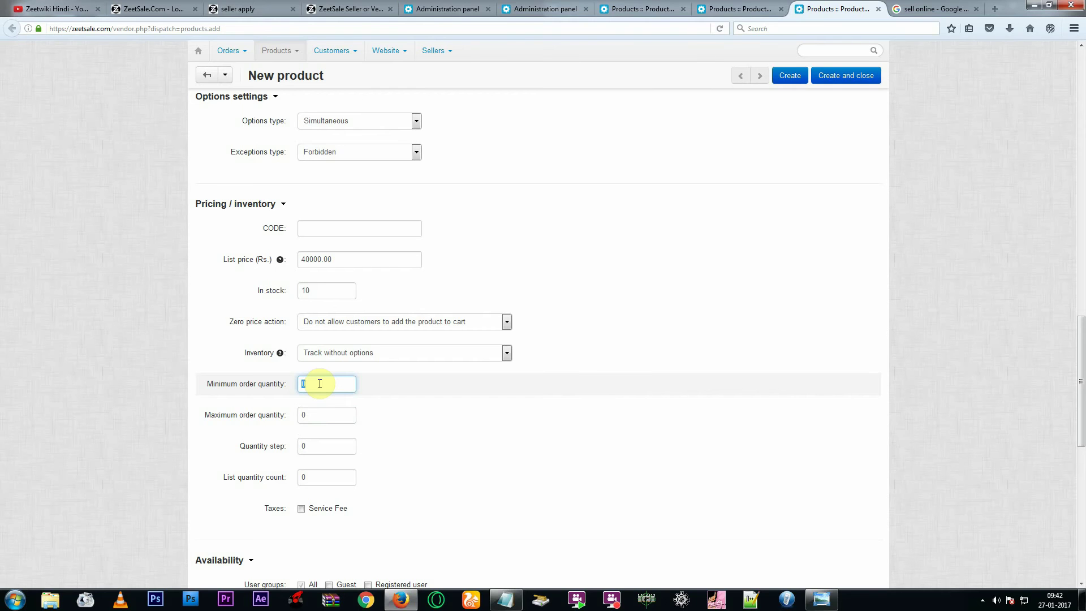
pyautogui.click(328, 381)
pyautogui.click(327, 291)
pyautogui.click(352, 259)
pyautogui.scroll(1, 119, 367)
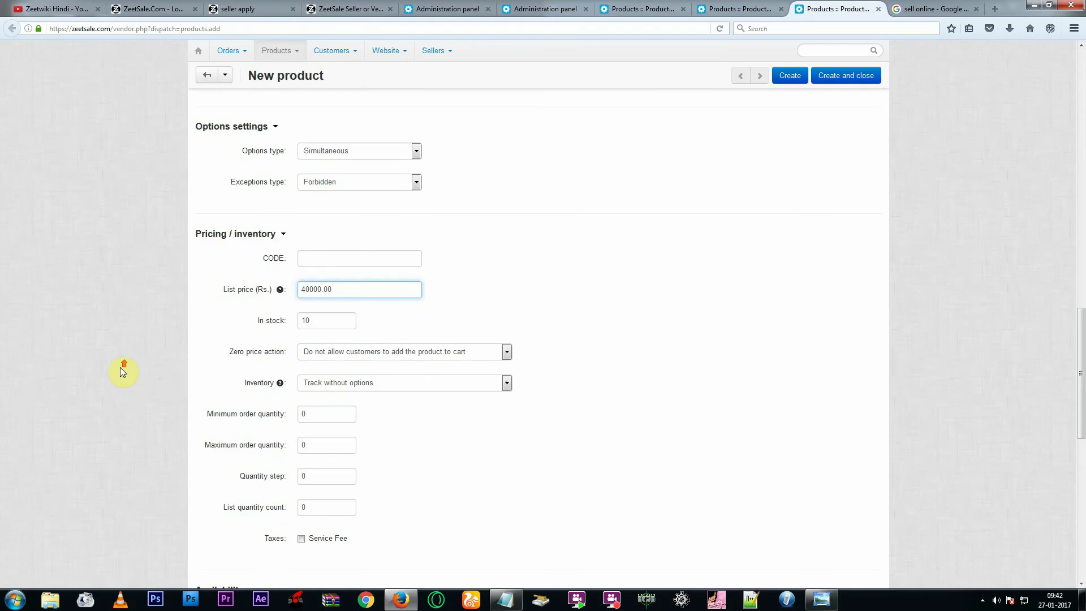
pyautogui.scroll(15, 120, 367)
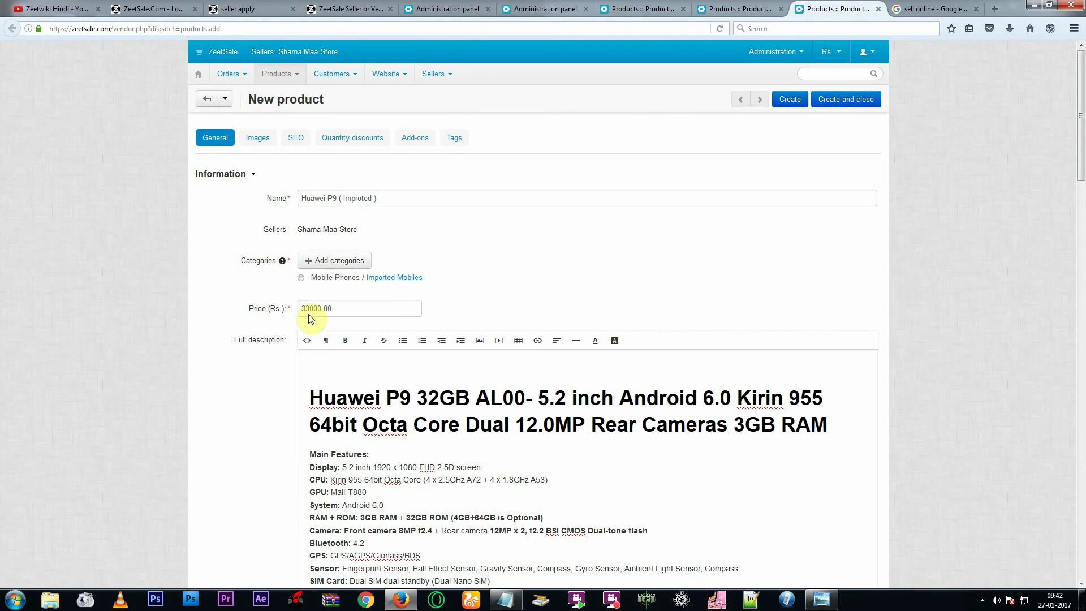
pyautogui.click(309, 308)
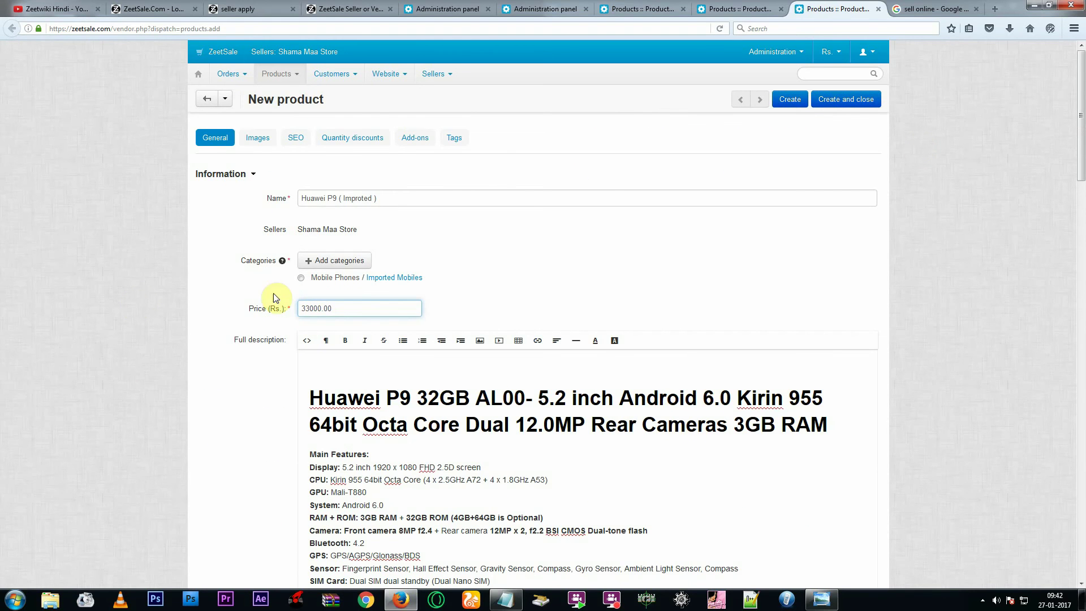
pyautogui.scroll(-15, 186, 298)
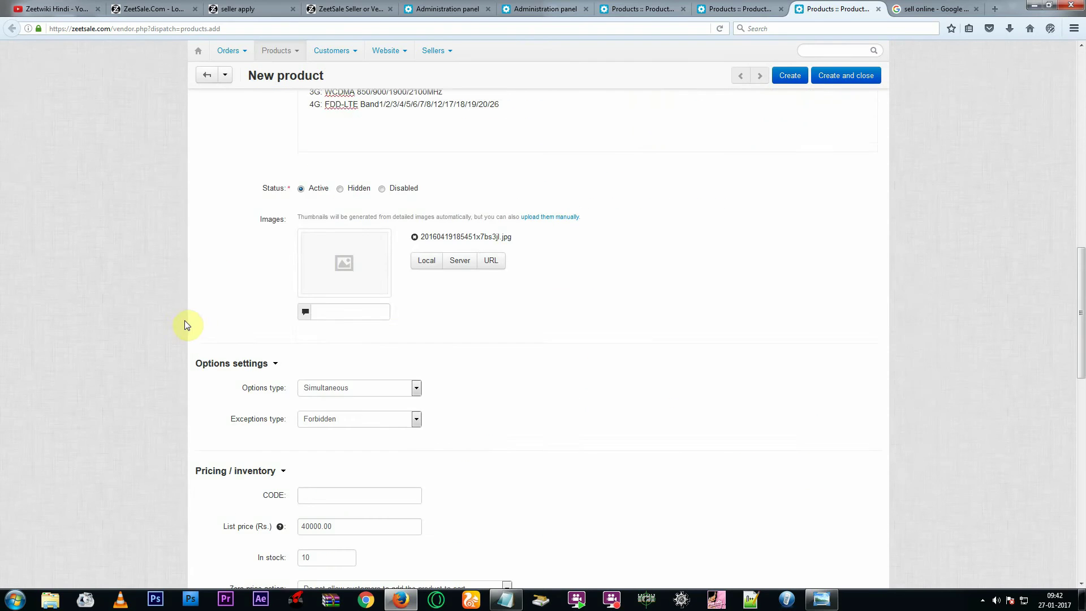
pyautogui.scroll(15, 296, 310)
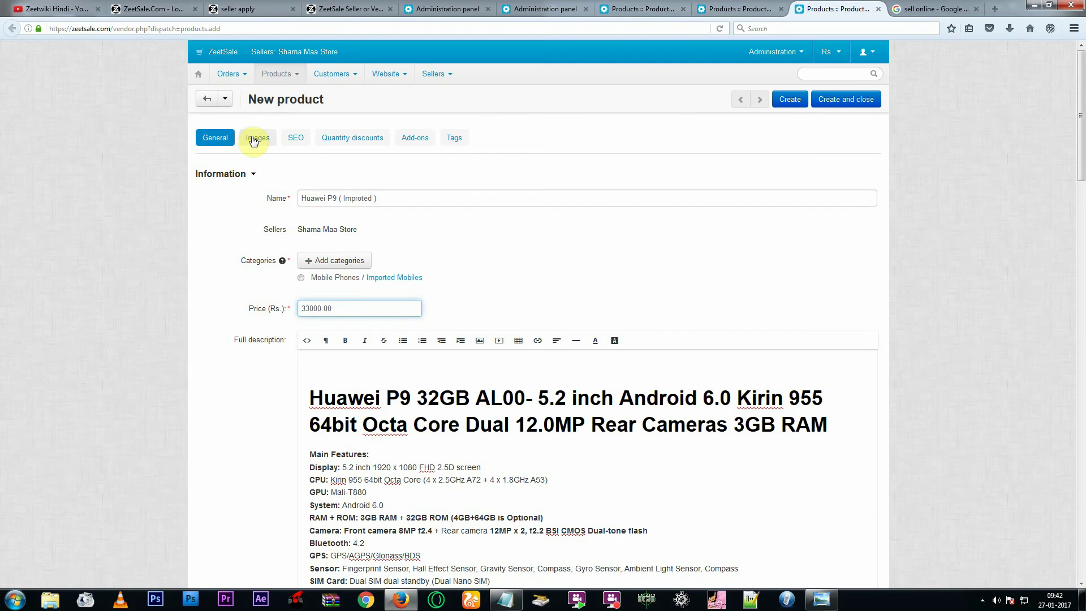
# - Add a second additional-image slot, create the Huawei P9 product and dismiss the notices
pyautogui.click(254, 138)
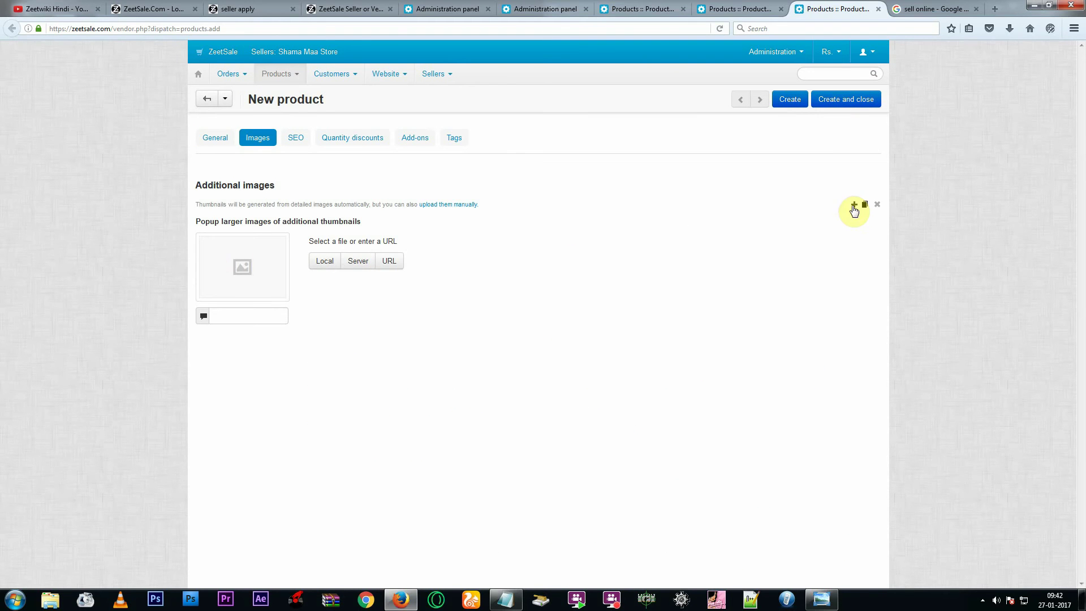
pyautogui.click(854, 205)
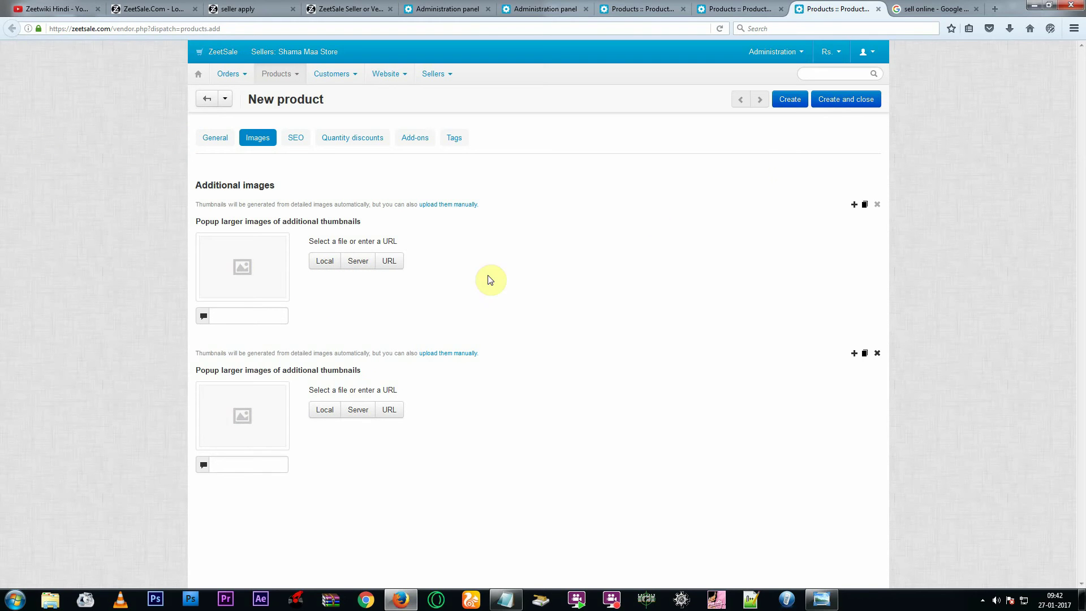
pyautogui.click(797, 104)
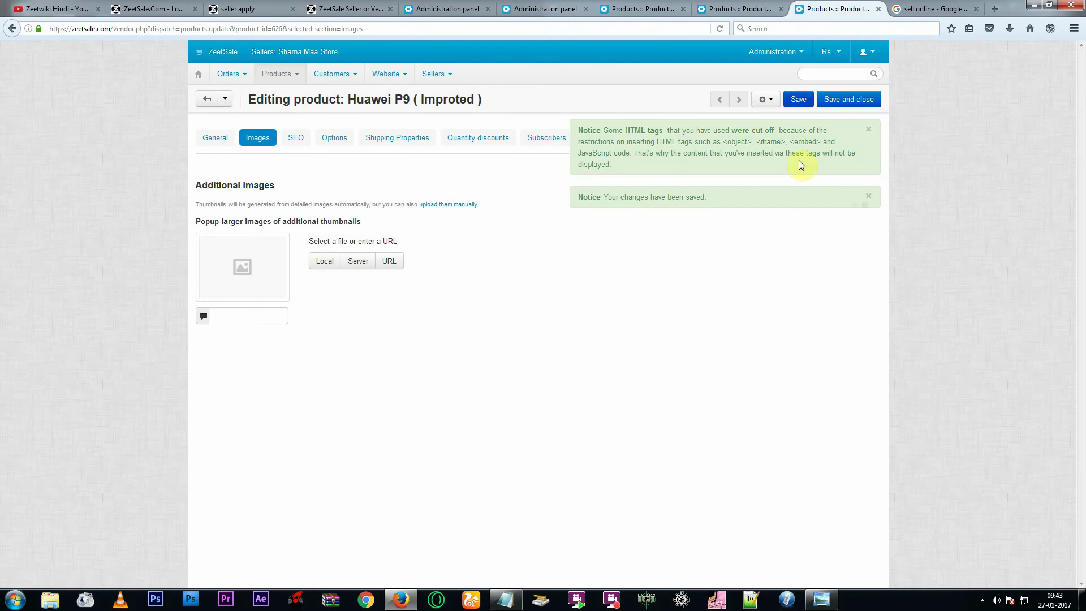
pyautogui.click(868, 130)
pyautogui.click(868, 130)
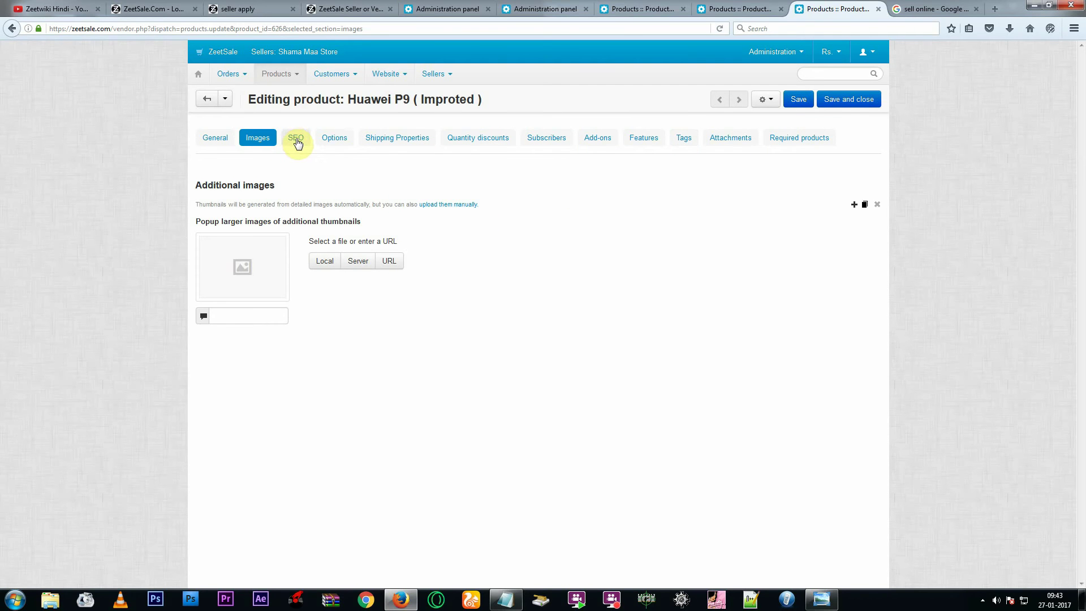
# - Check the product's SEO settings and add the global option Select Color to the product's options
pyautogui.click(296, 140)
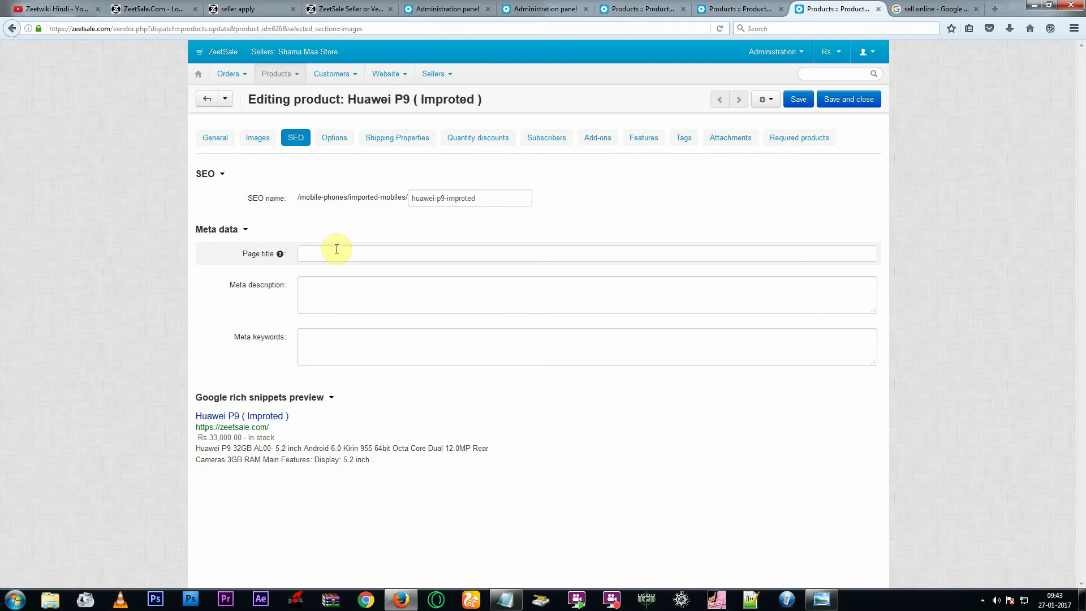
pyautogui.click(331, 140)
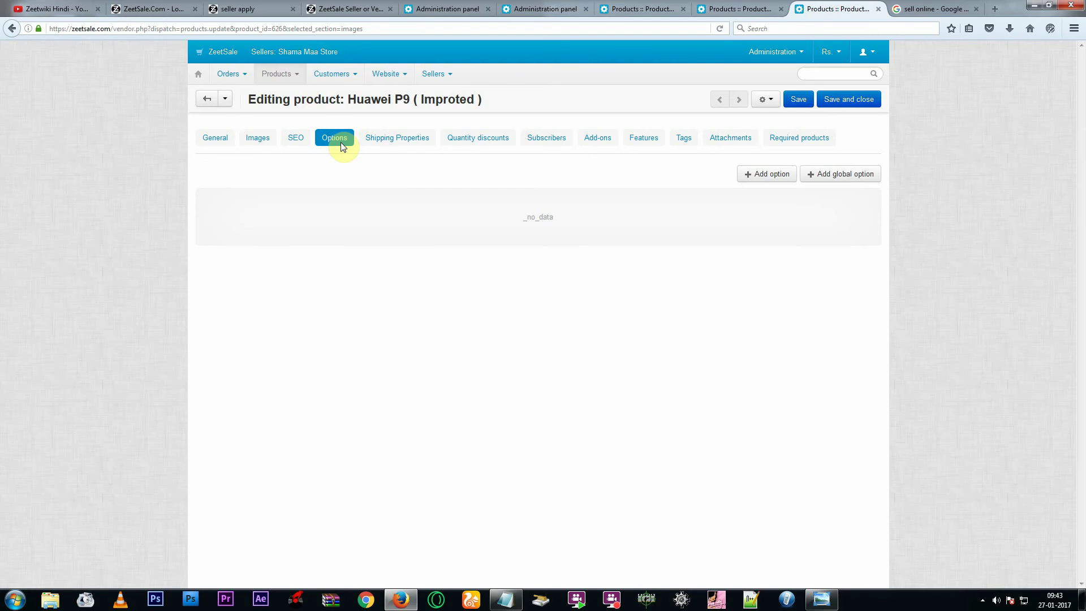
pyautogui.click(851, 177)
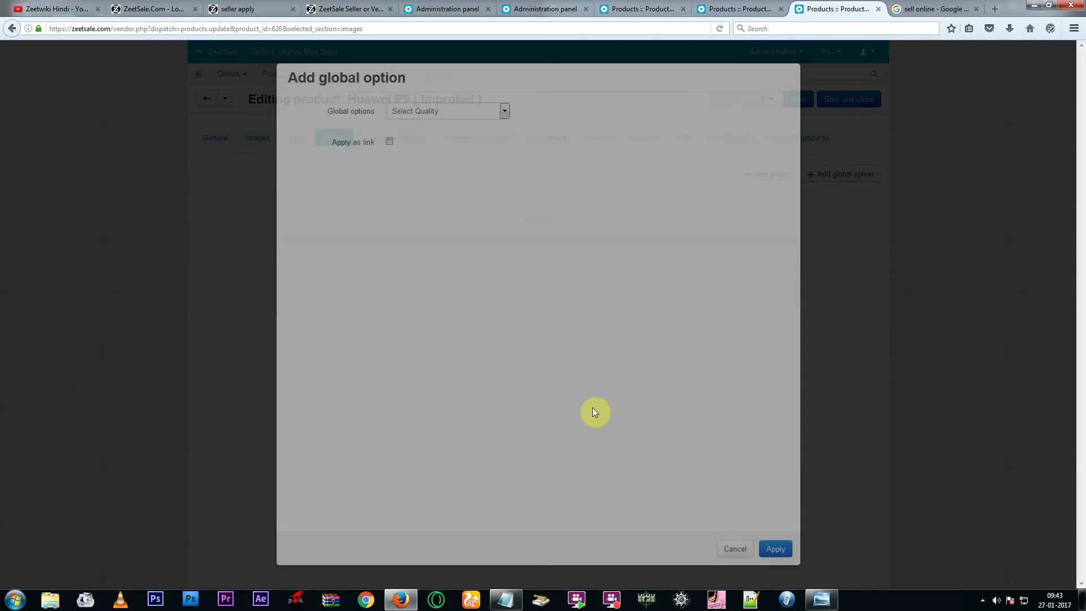
pyautogui.click(444, 115)
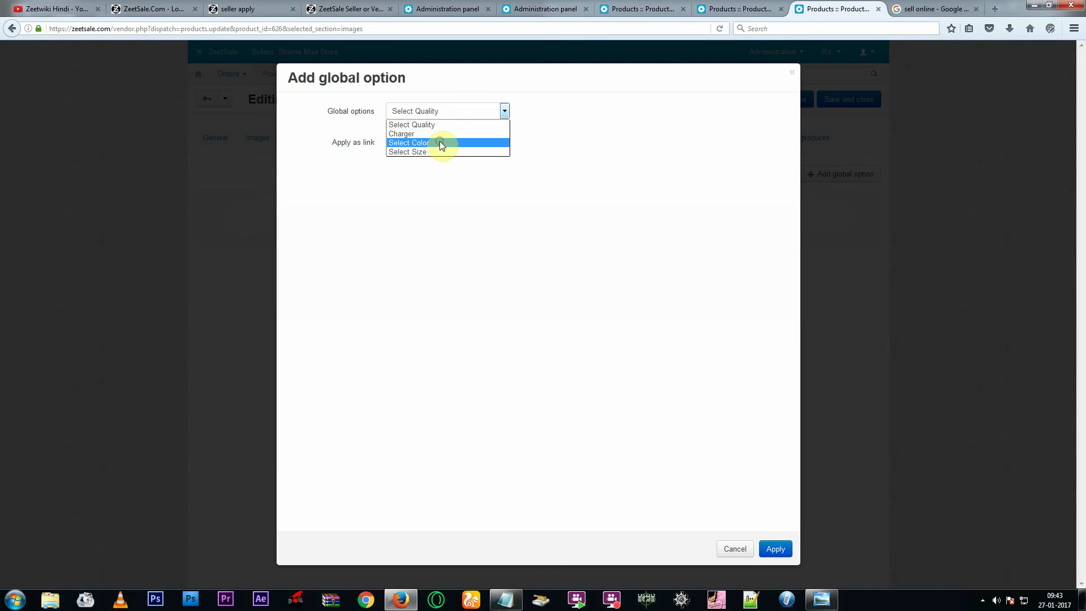
pyautogui.click(441, 143)
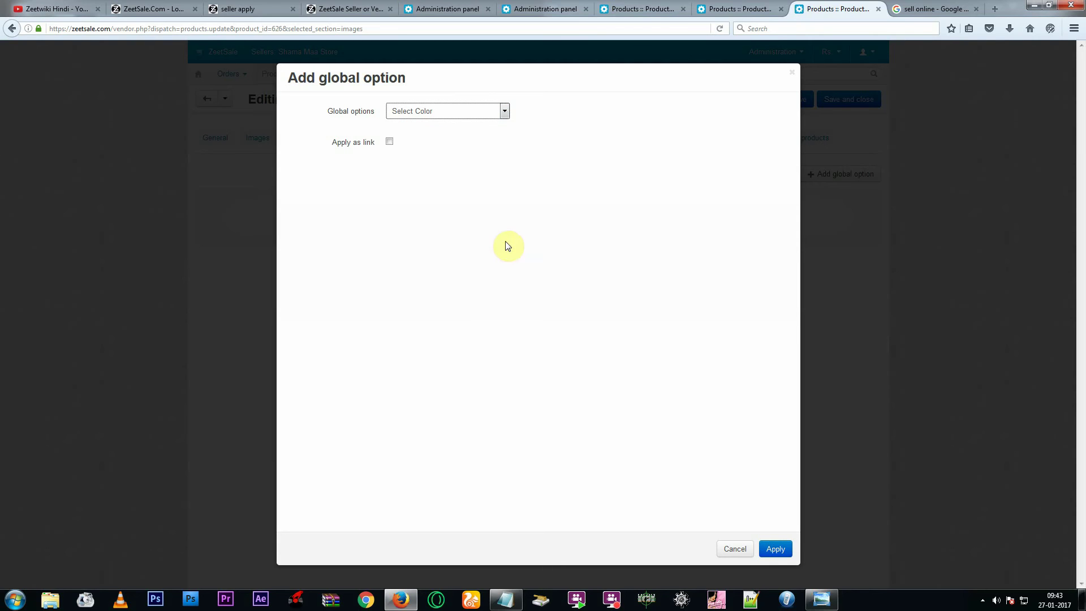
pyautogui.click(768, 548)
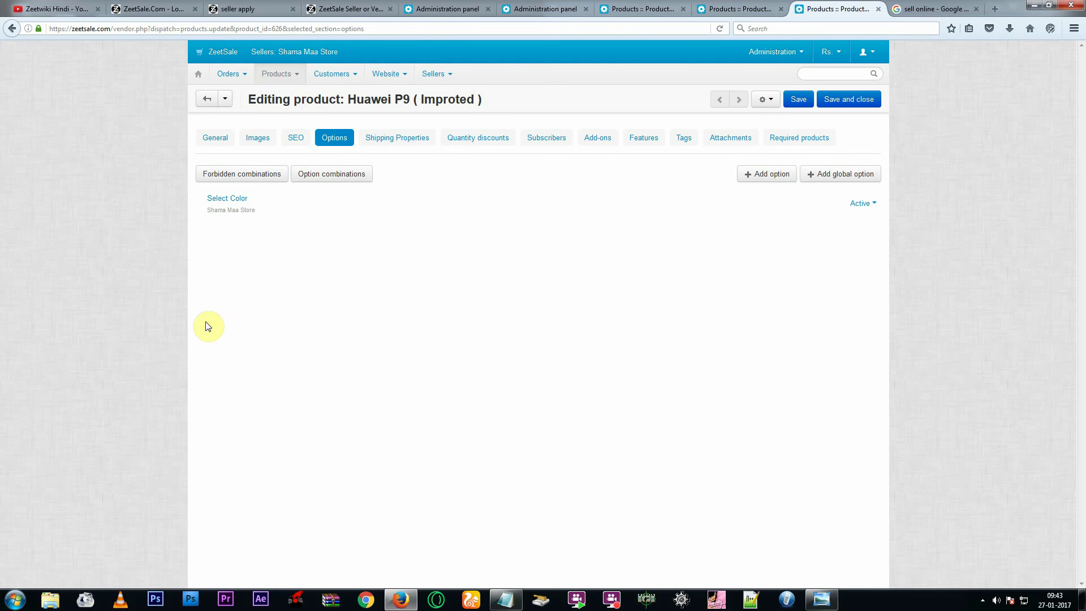
# - Open the variants of the product's Select Color option and rename the Yellow variant to "Sliver"
pyautogui.click(212, 137)
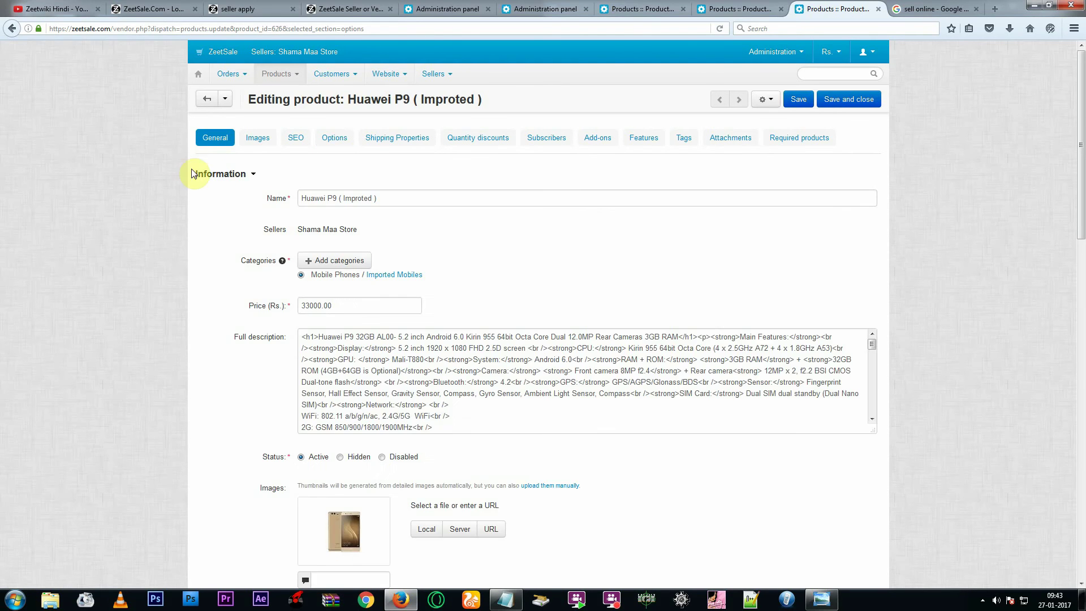
pyautogui.click(327, 138)
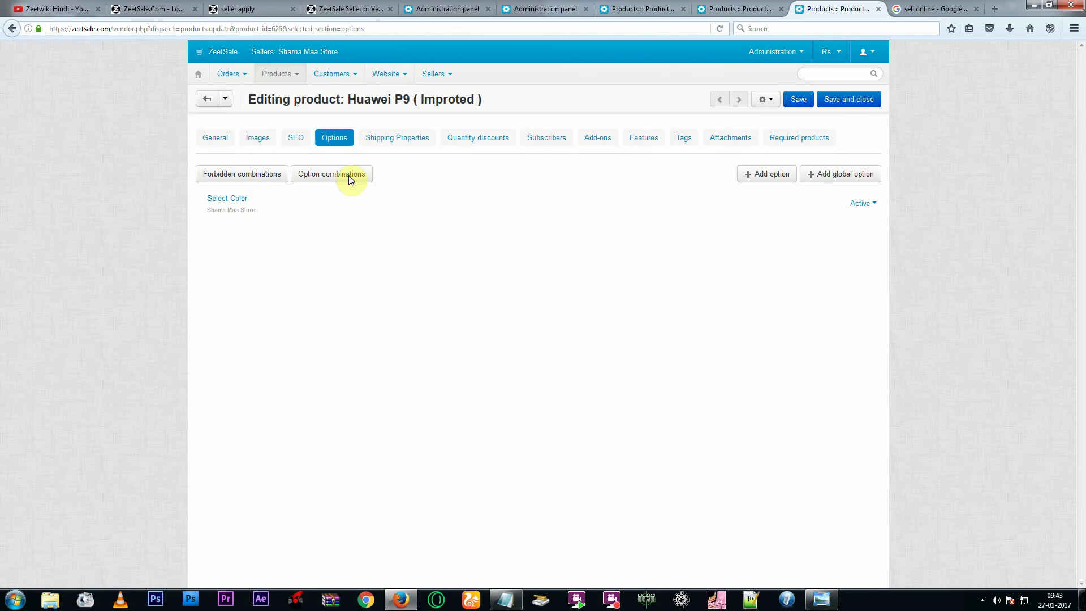
pyautogui.click(231, 199)
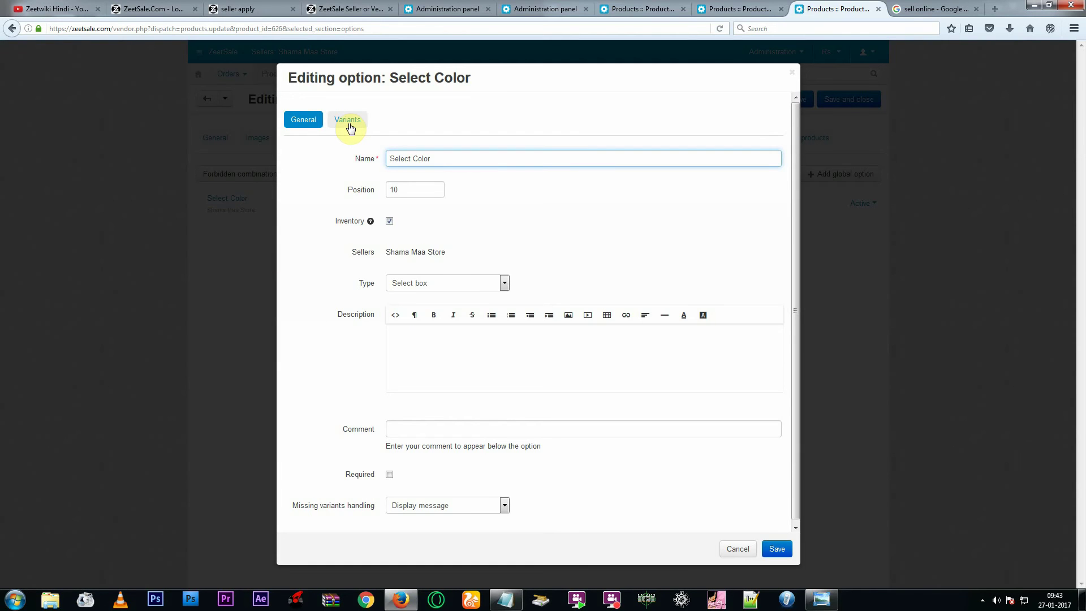
pyautogui.click(349, 122)
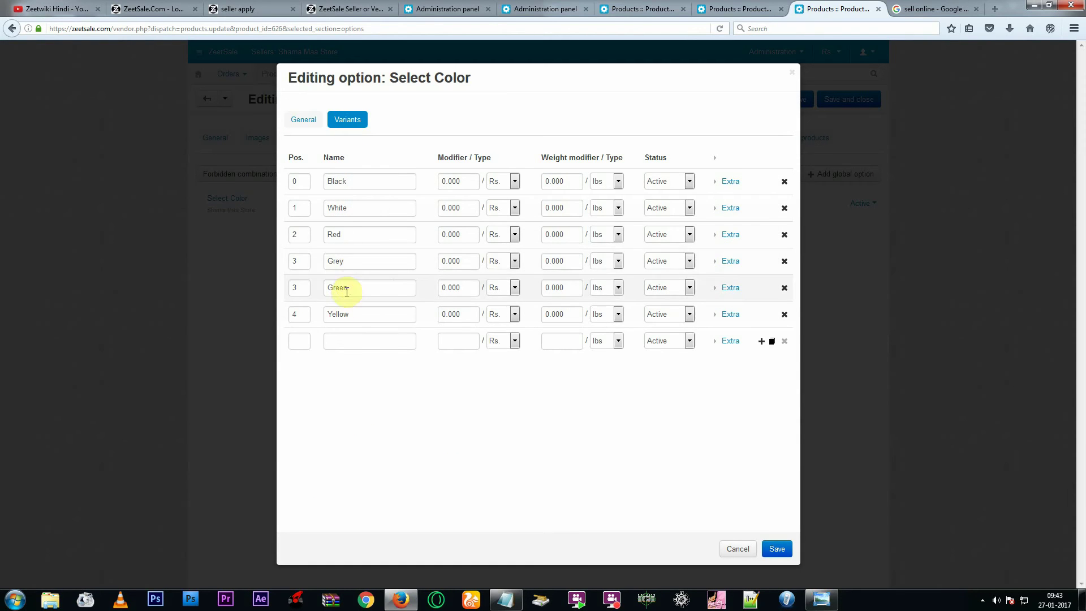
pyautogui.doubleClick(358, 314)
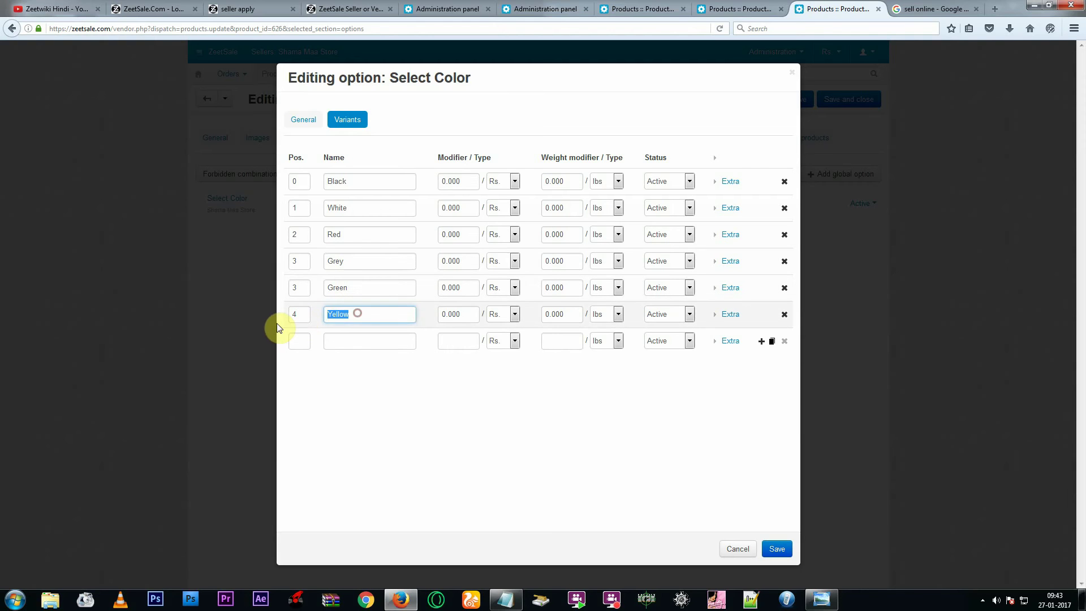
pyautogui.write('Sliver')
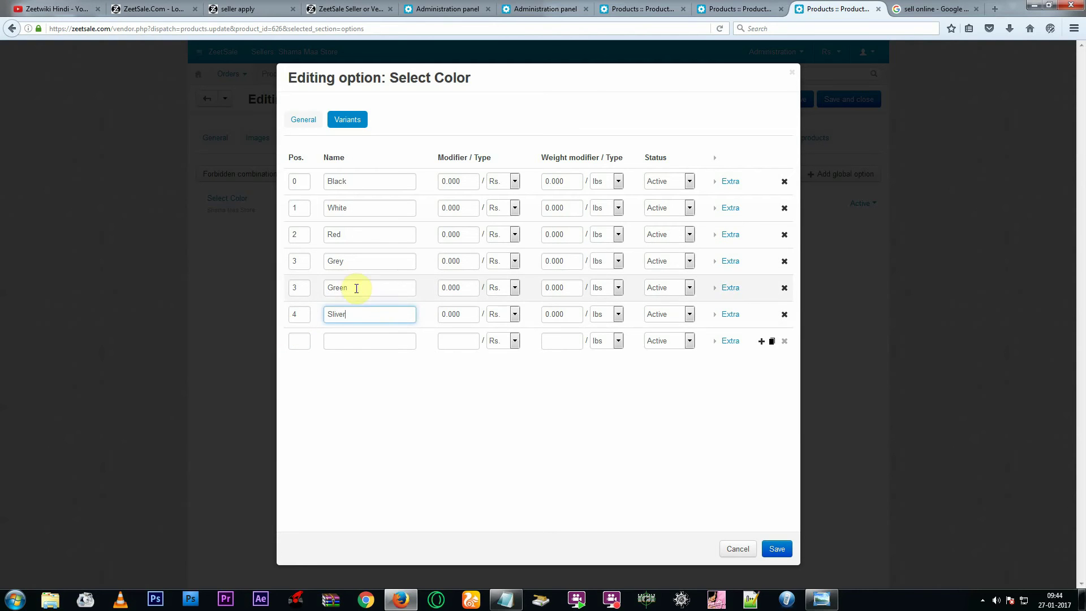
# - Rename the Green variant to "Golden", remove the Black, White, Red and Grey variants, and save the Select Color option
pyautogui.moveTo(357, 288); pyautogui.dragTo(282, 298)
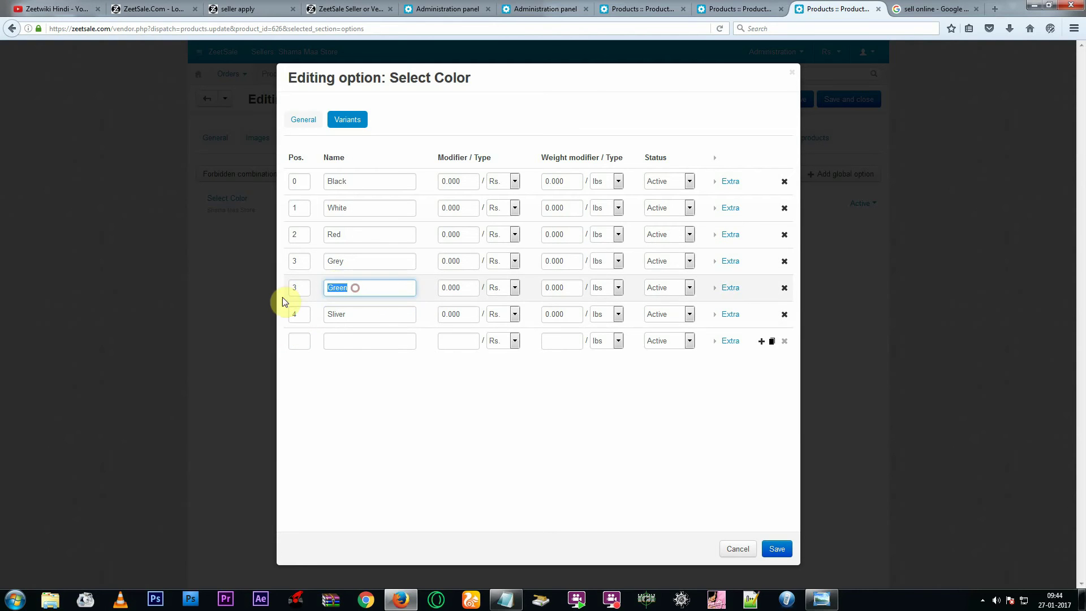
pyautogui.write('Gold')
pyautogui.click(784, 261)
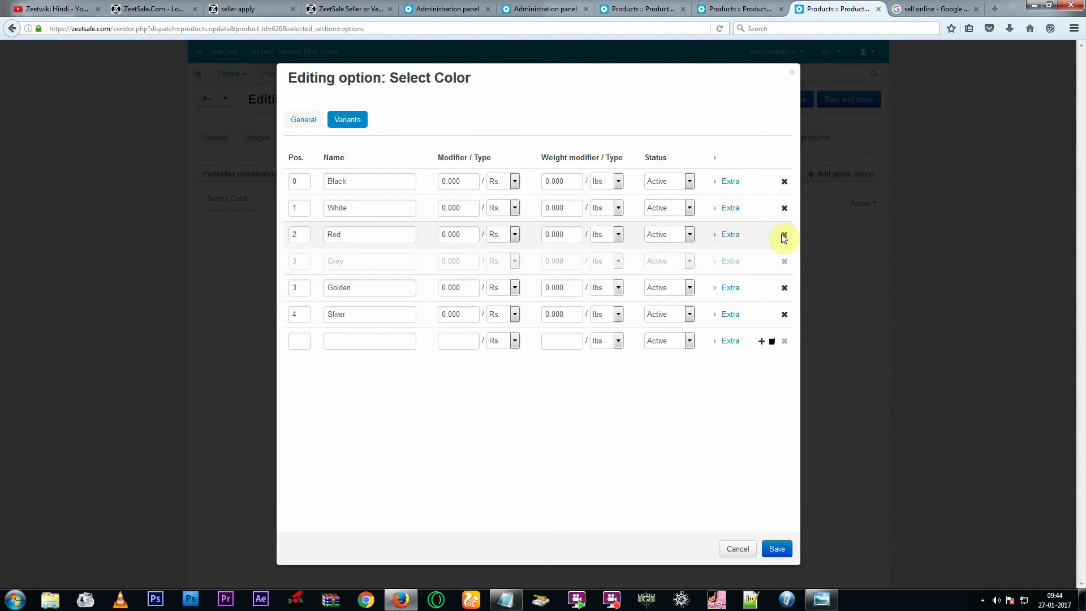
pyautogui.click(784, 234)
pyautogui.click(784, 182)
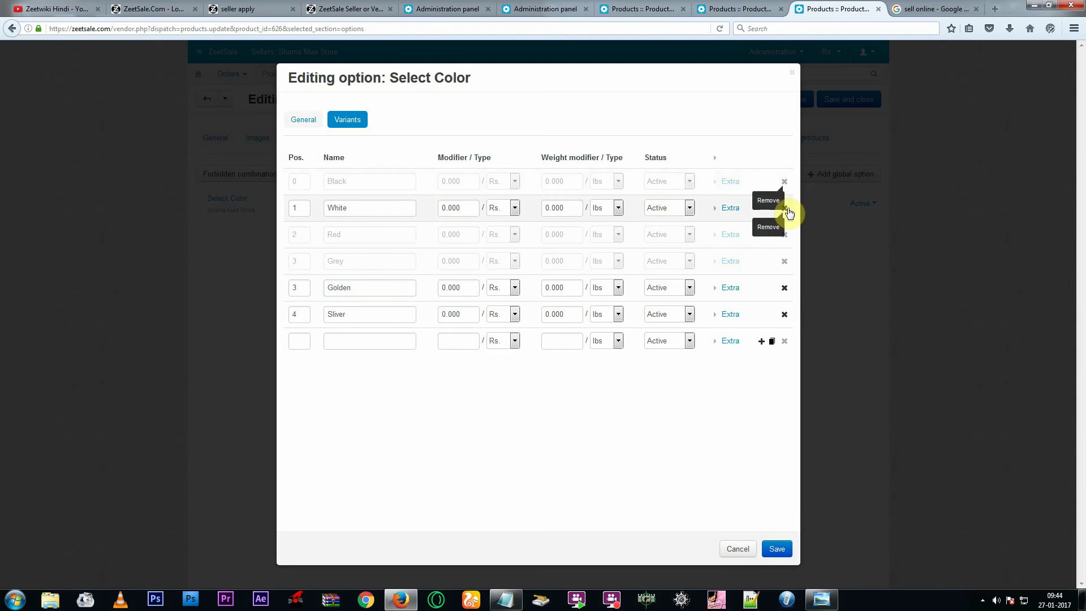
pyautogui.click(784, 208)
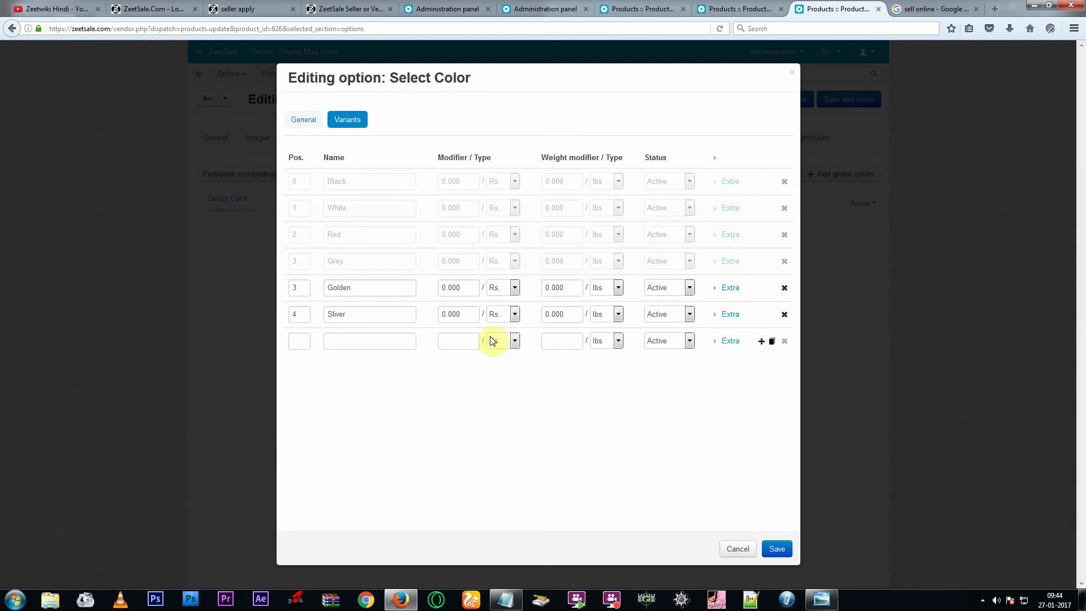
pyautogui.click(776, 550)
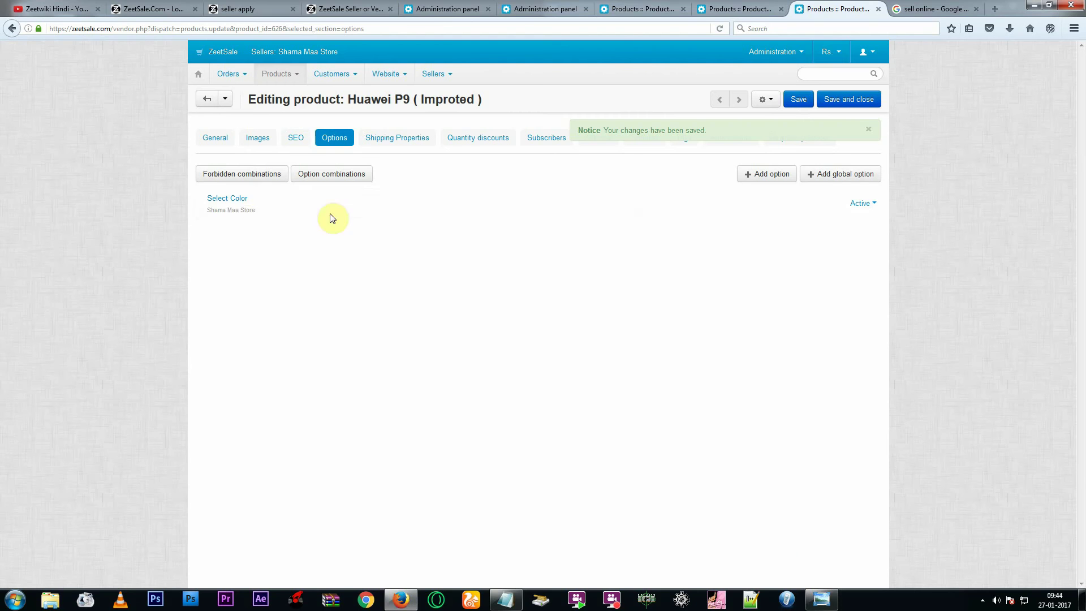
pyautogui.click(868, 129)
# - Review the product's shipping properties, including the shipping freight field
pyautogui.click(383, 144)
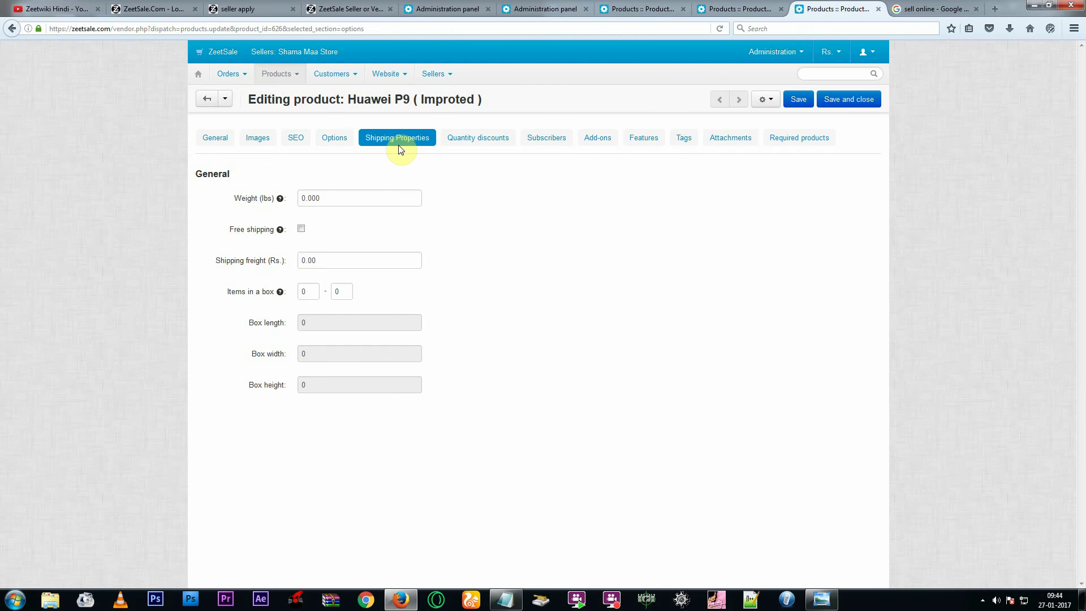
pyautogui.doubleClick(306, 260)
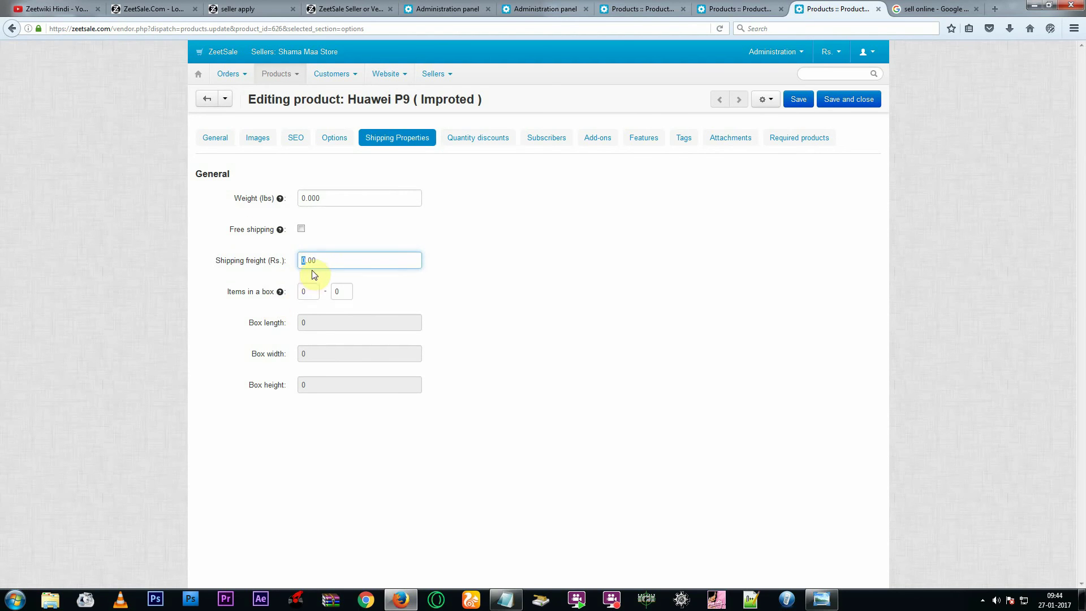
pyautogui.click(342, 265)
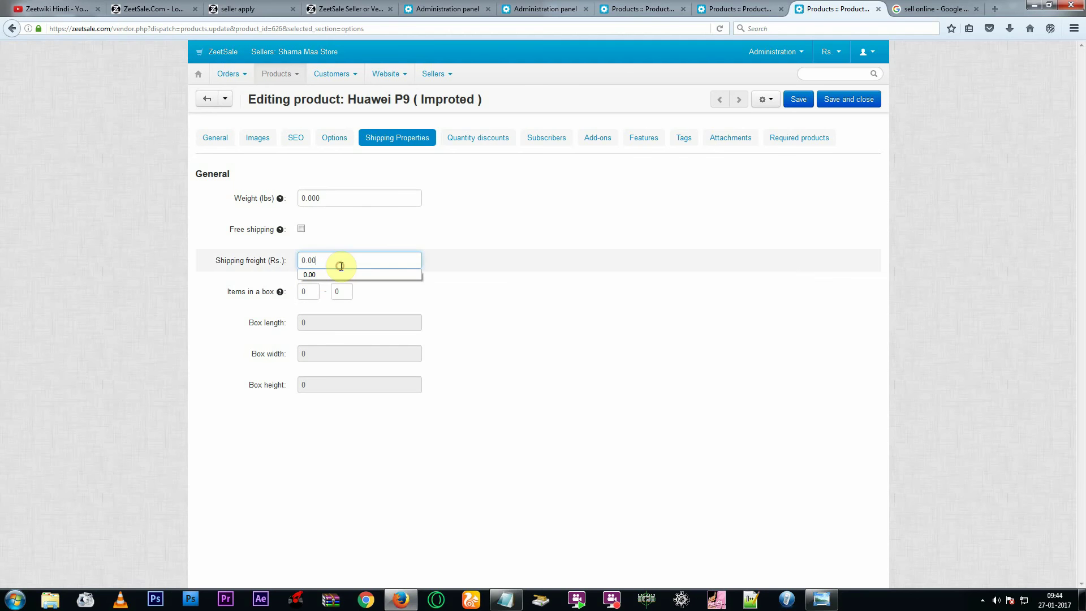
# - Enter a quantity discount for 10 units with an absolute value of 28000
pyautogui.click(482, 143)
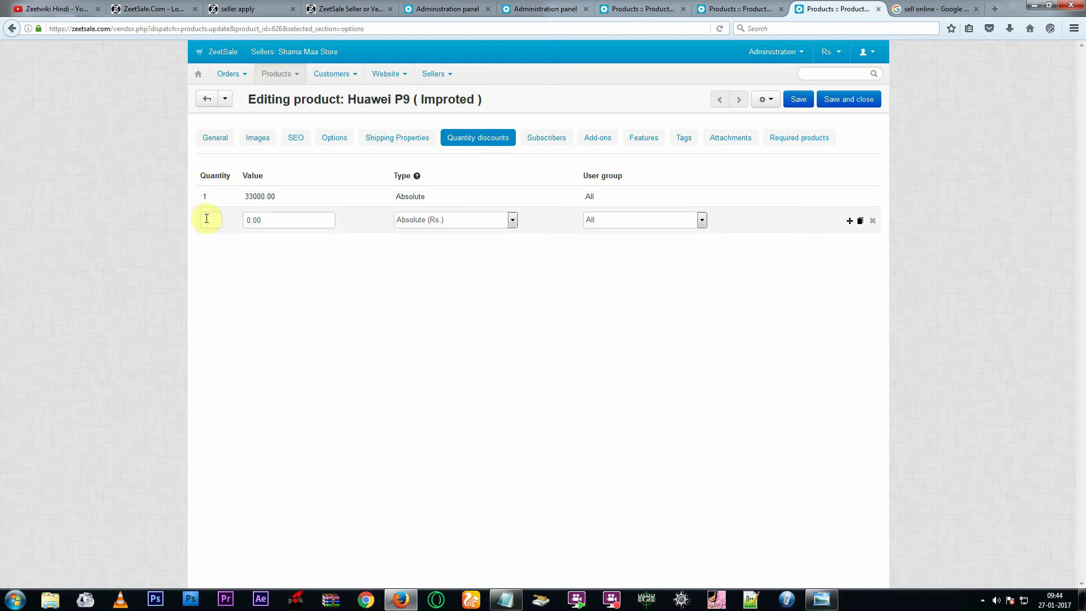
pyautogui.click(242, 218)
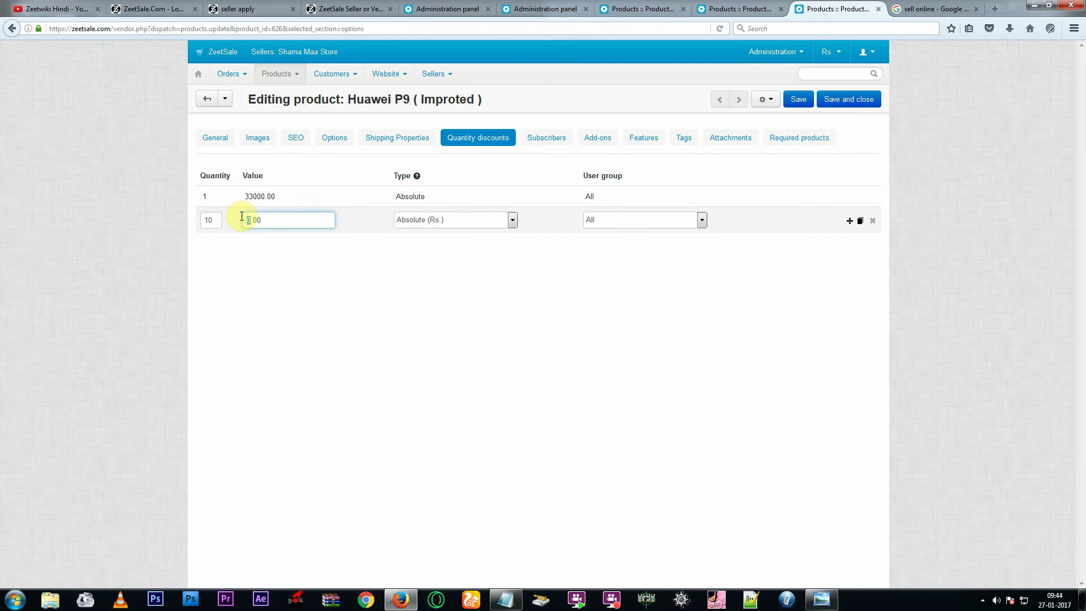
pyautogui.write('28000')
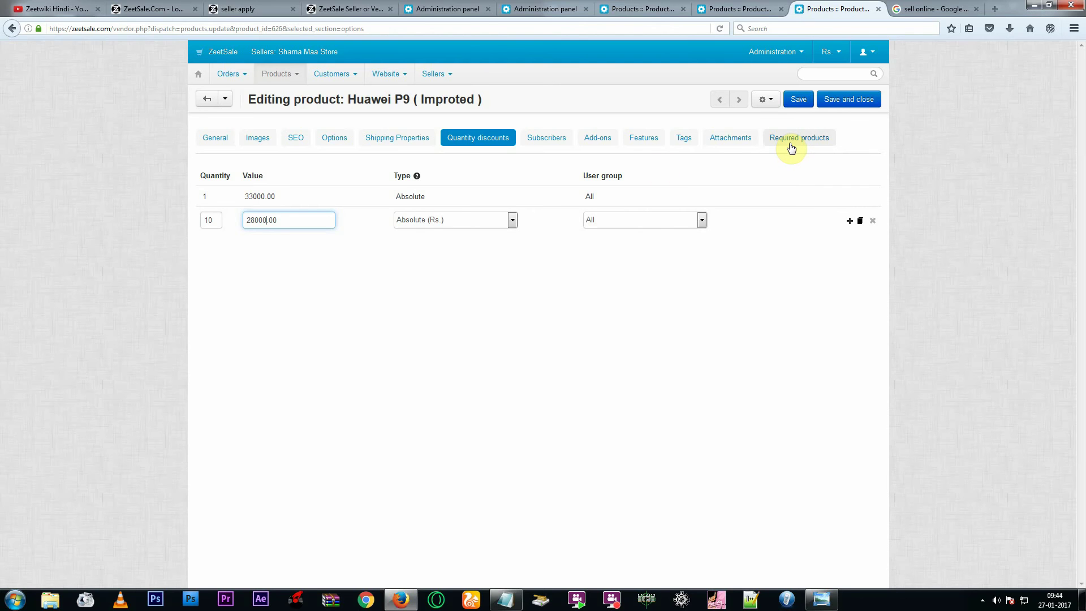
# - Open the product's features and show 100 items per page
pyautogui.click(631, 140)
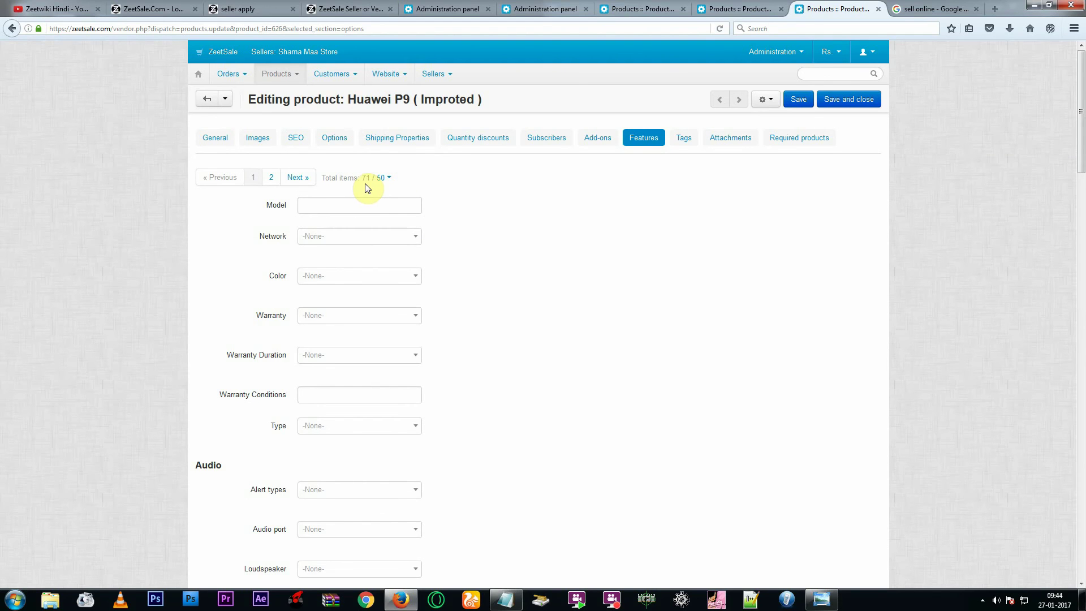
pyautogui.click(385, 178)
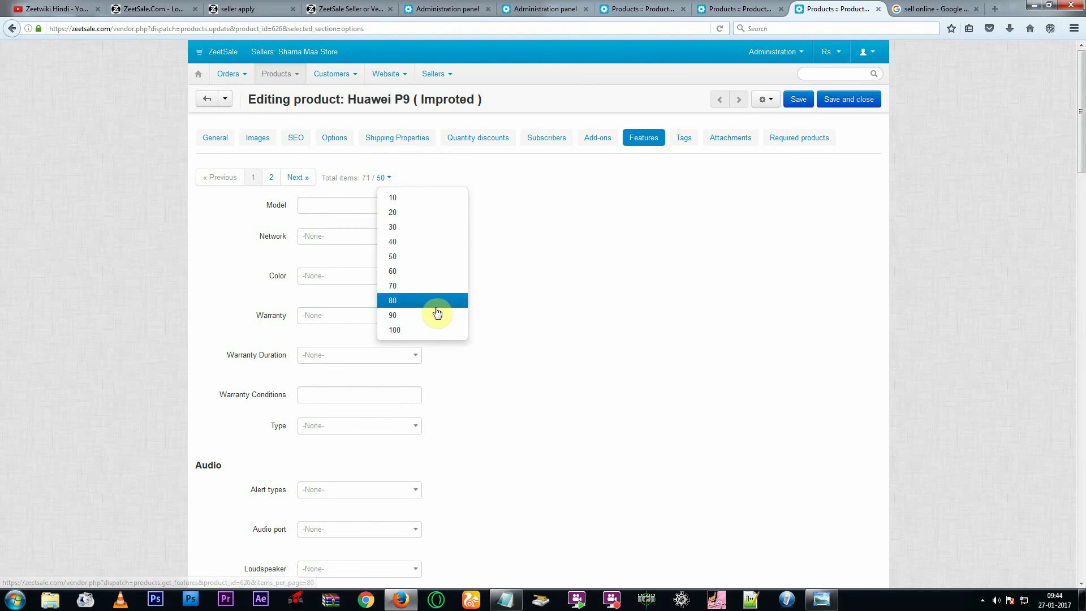
pyautogui.click(431, 328)
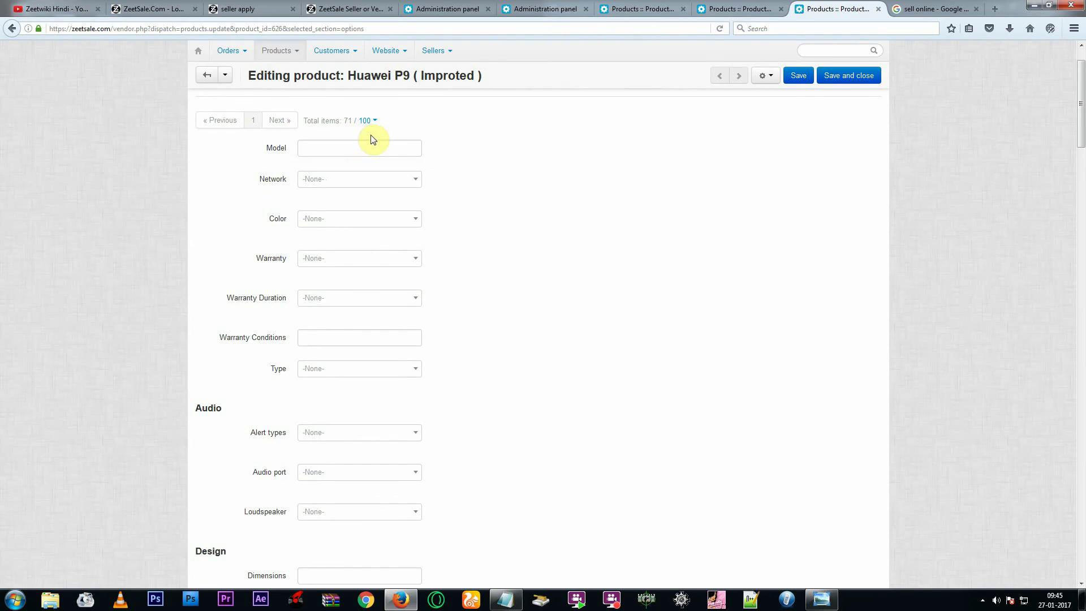
# - Check the product's Model field and the choices offered for the Color feature
pyautogui.click(347, 147)
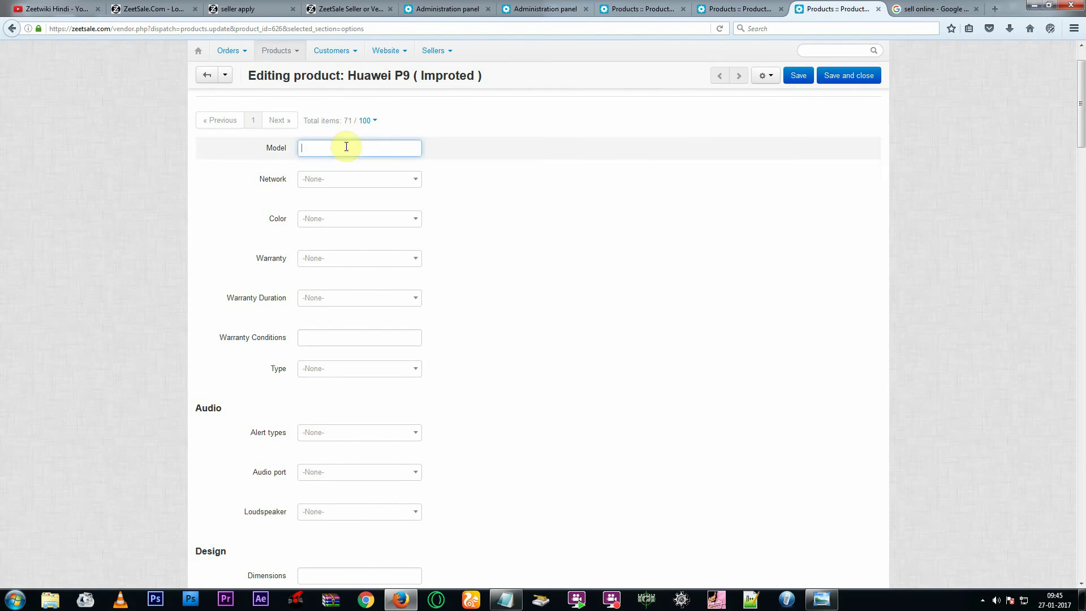
pyautogui.click(327, 224)
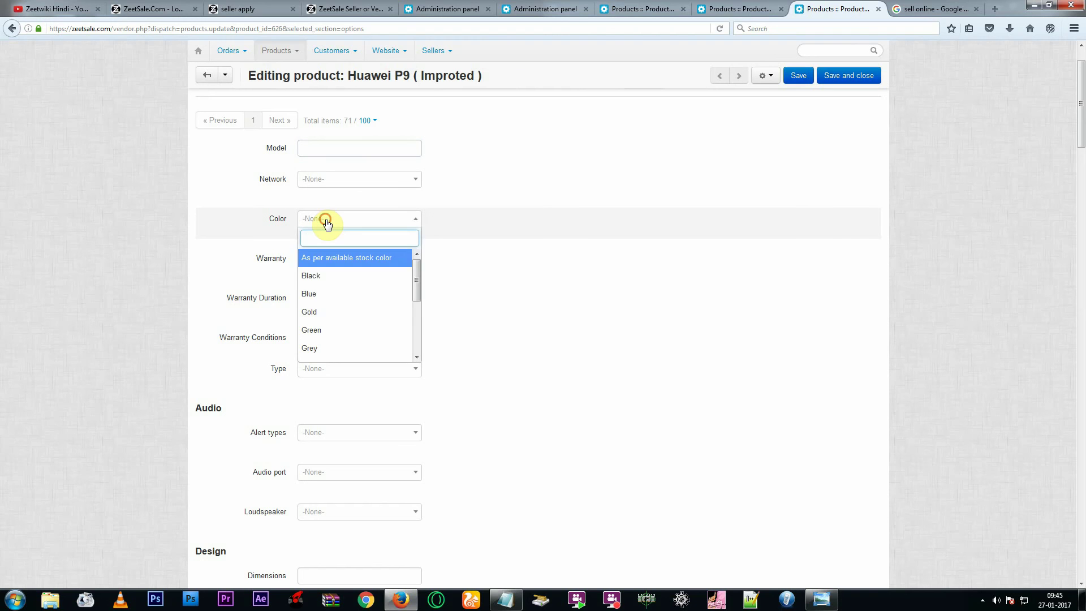
pyautogui.click(327, 224)
pyautogui.click(327, 224)
pyautogui.click(327, 223)
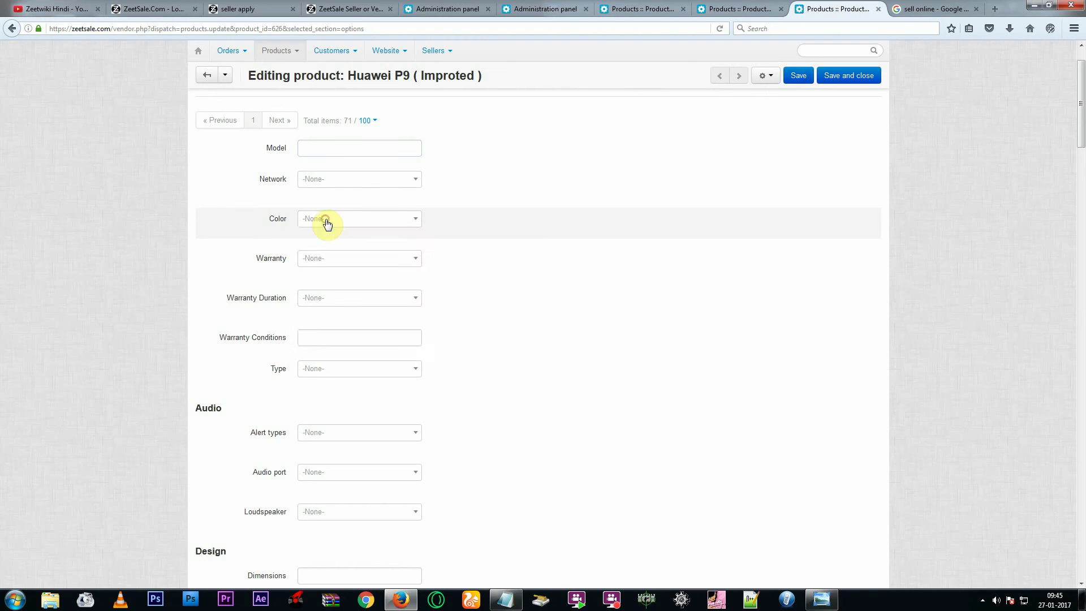
# - Set the product's Warranty to Seller warranty and the Warranty Duration to 6 Months
pyautogui.click(319, 264)
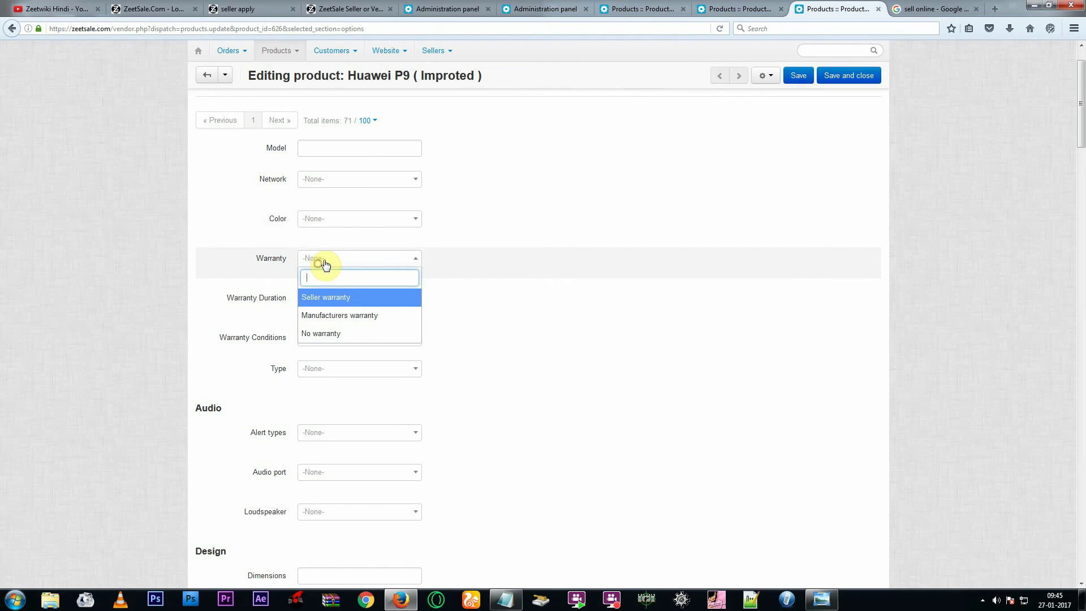
pyautogui.click(323, 298)
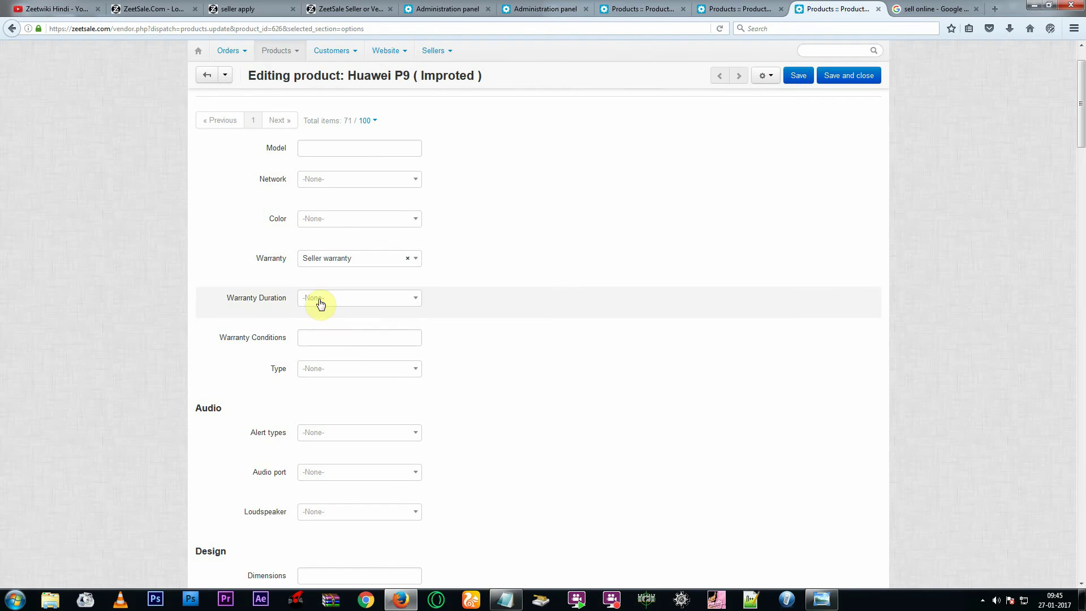
pyautogui.click(320, 301)
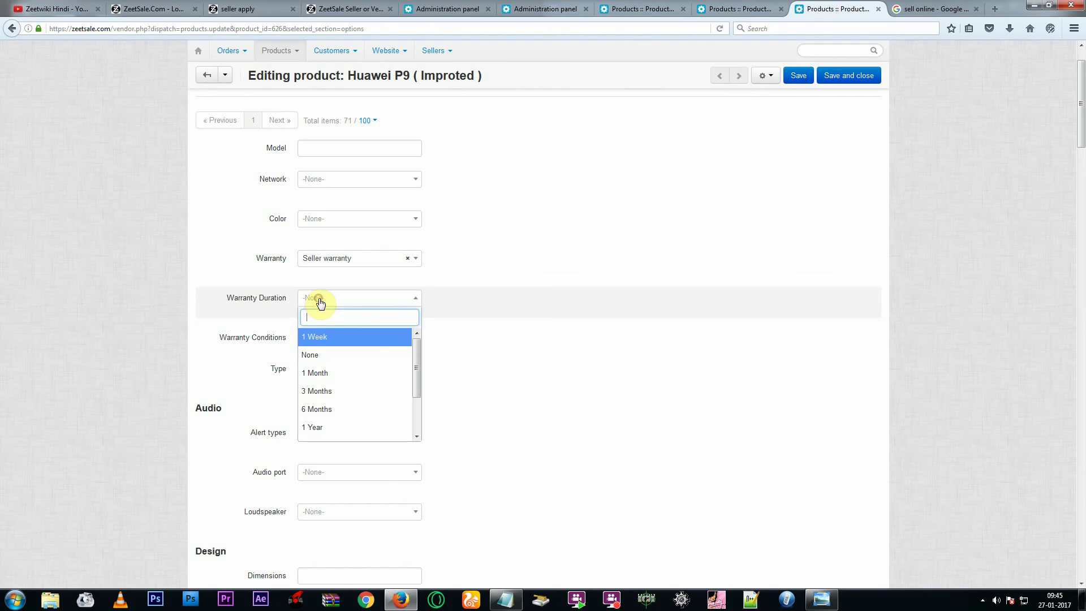
pyautogui.click(331, 409)
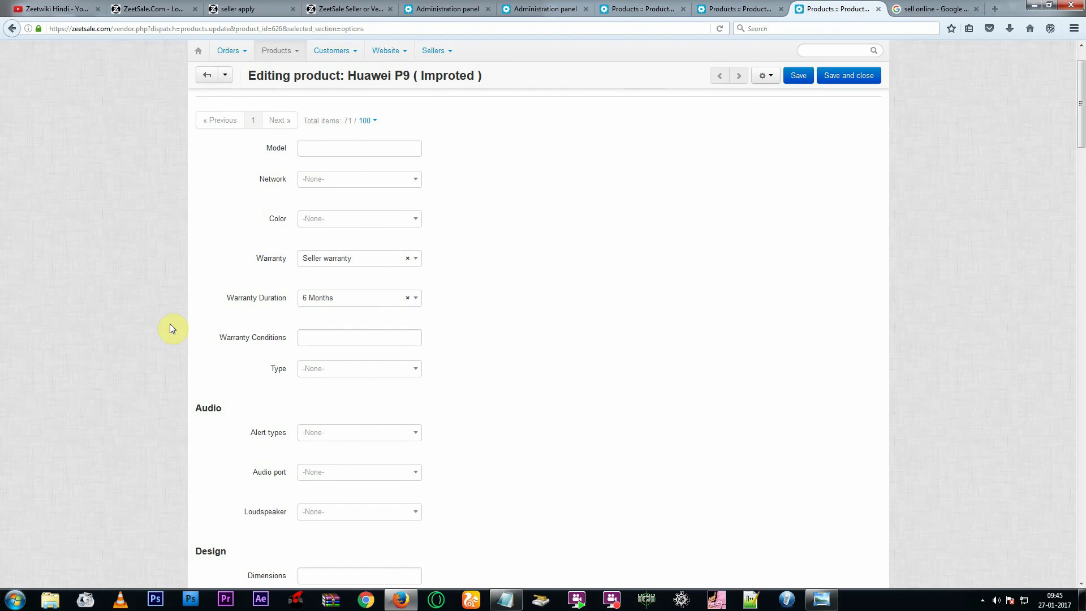
# - Set Availability to in stock in the Google export features and check the Brand choices
pyautogui.scroll(-3, 170, 326)
pyautogui.scroll(-20, 170, 325)
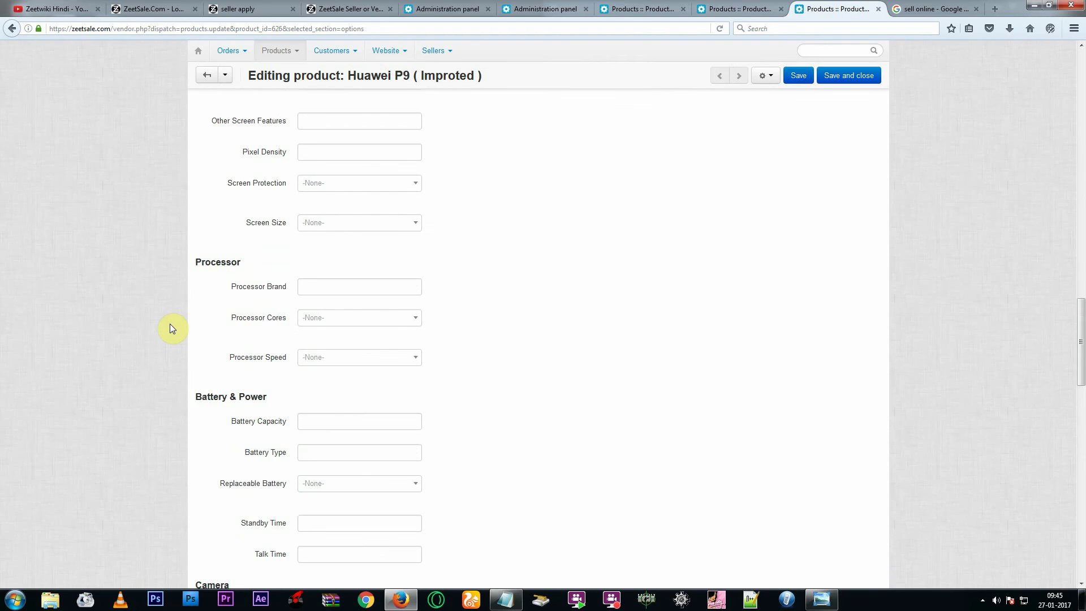
pyautogui.scroll(-15, 170, 324)
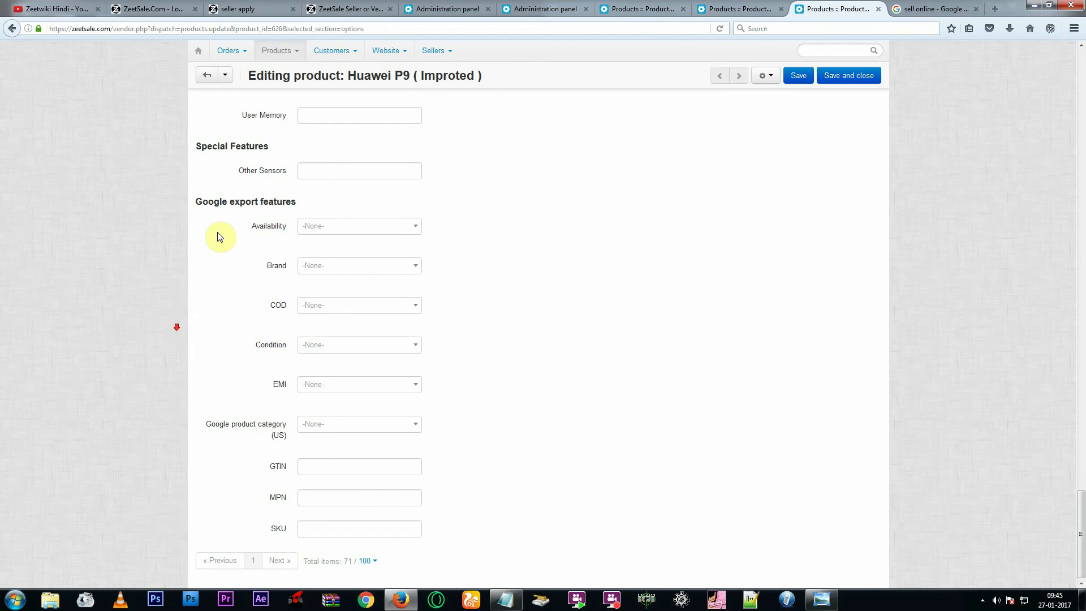
pyautogui.click(322, 226)
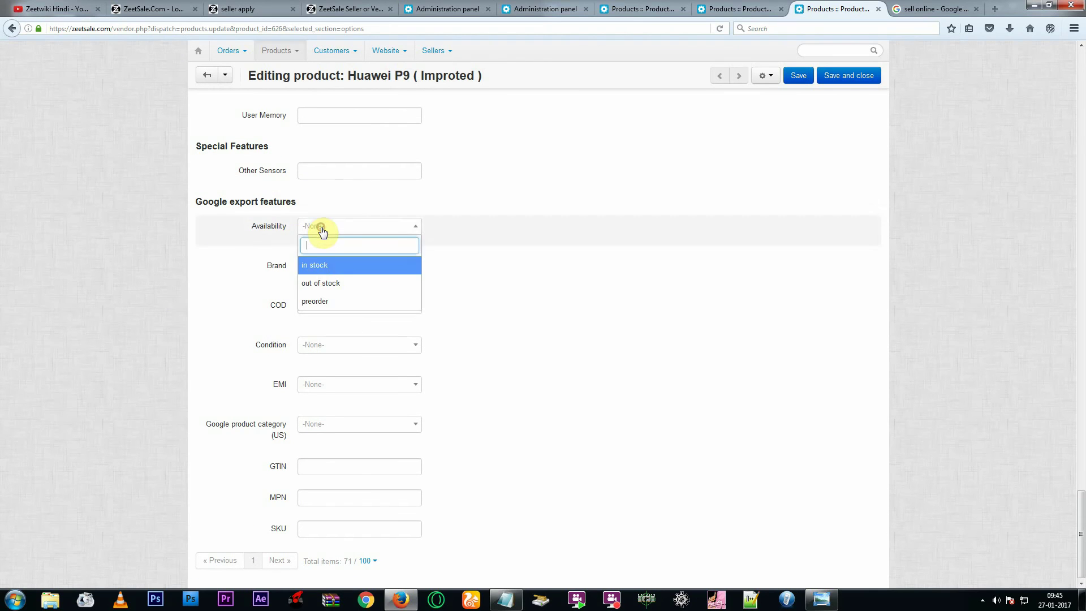
pyautogui.click(318, 264)
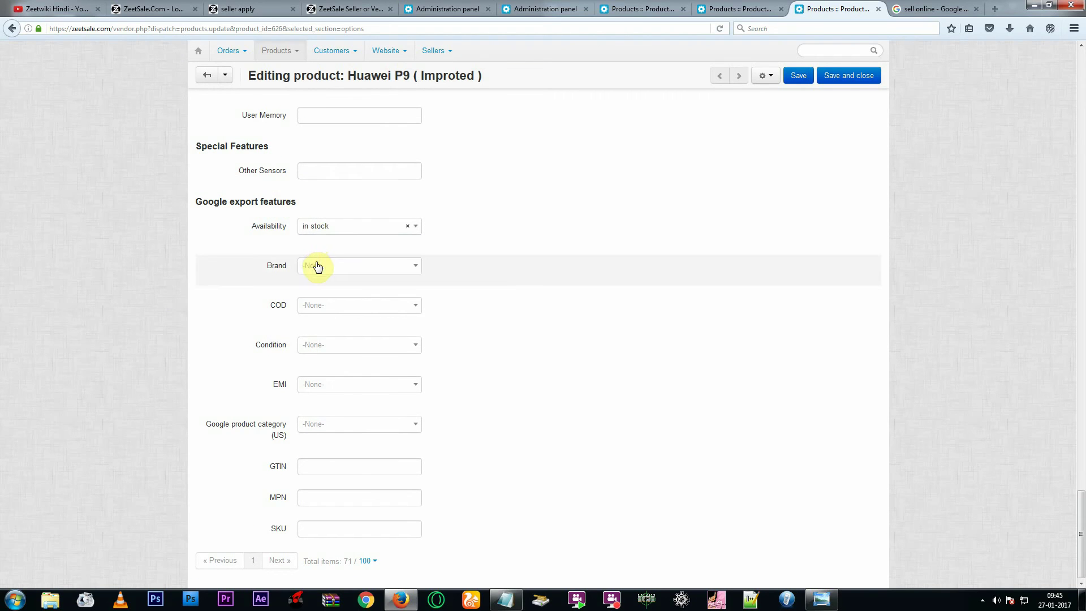
pyautogui.click(318, 266)
pyautogui.click(318, 267)
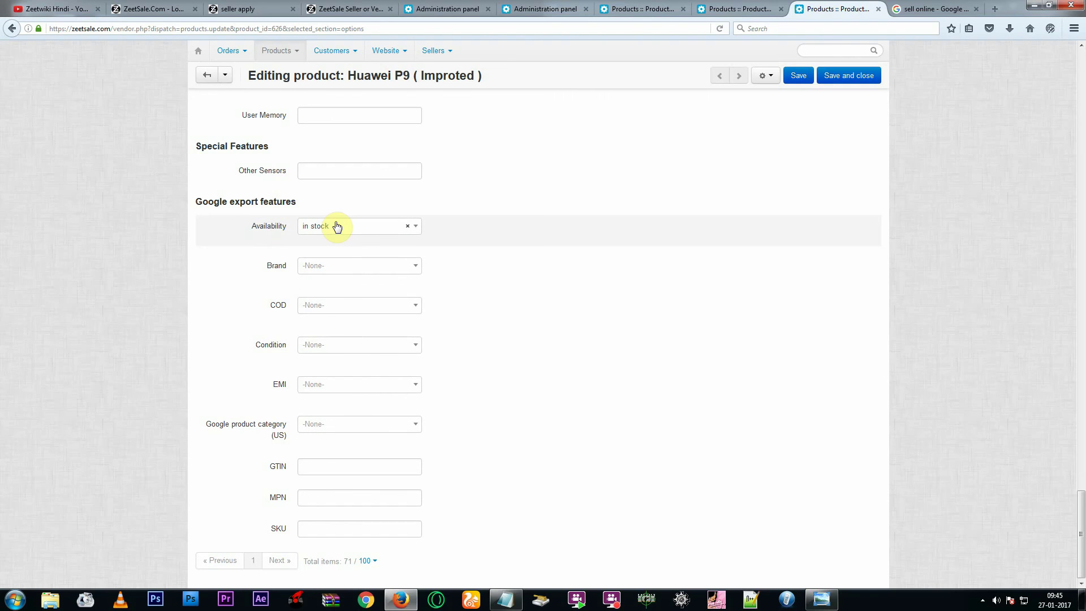
# - Set COD to No in the Google export features
pyautogui.click(315, 306)
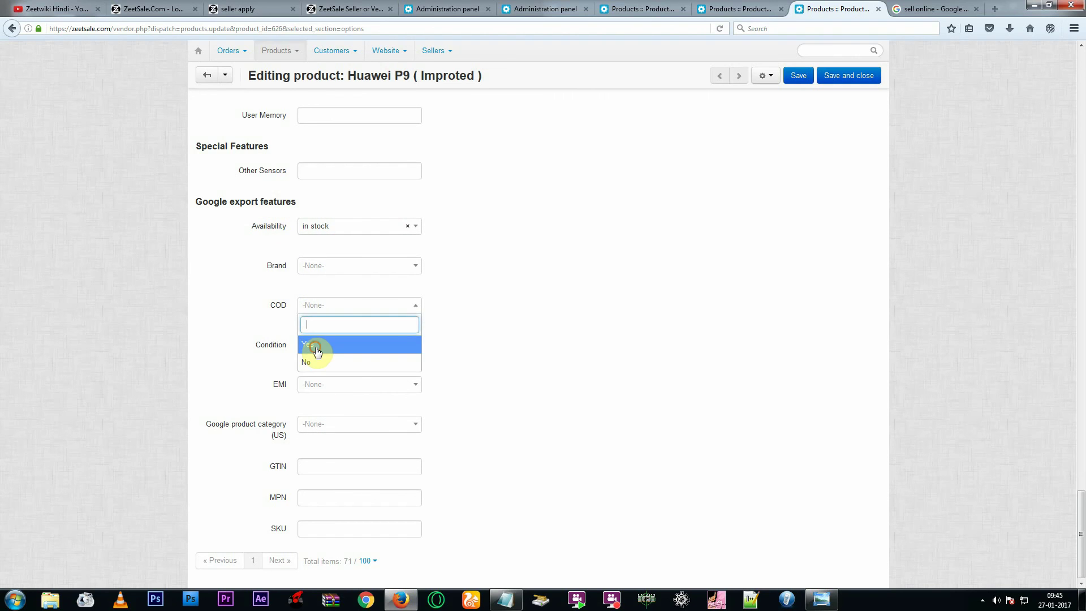
pyautogui.click(317, 350)
pyautogui.click(322, 304)
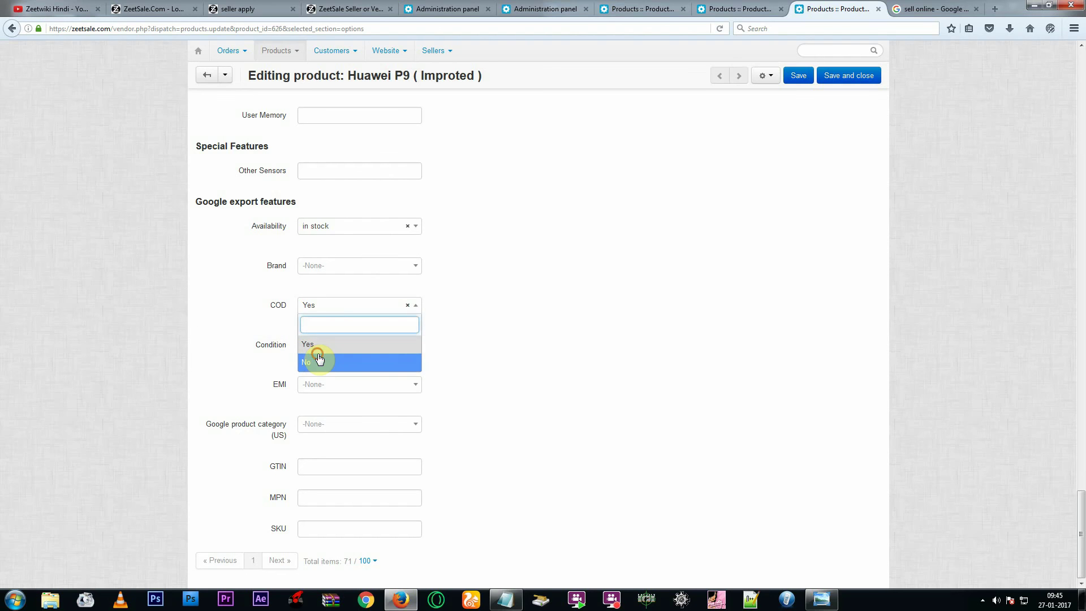
pyautogui.click(318, 358)
# - Set Condition to New and EMI to Yes in the Google export features
pyautogui.click(314, 346)
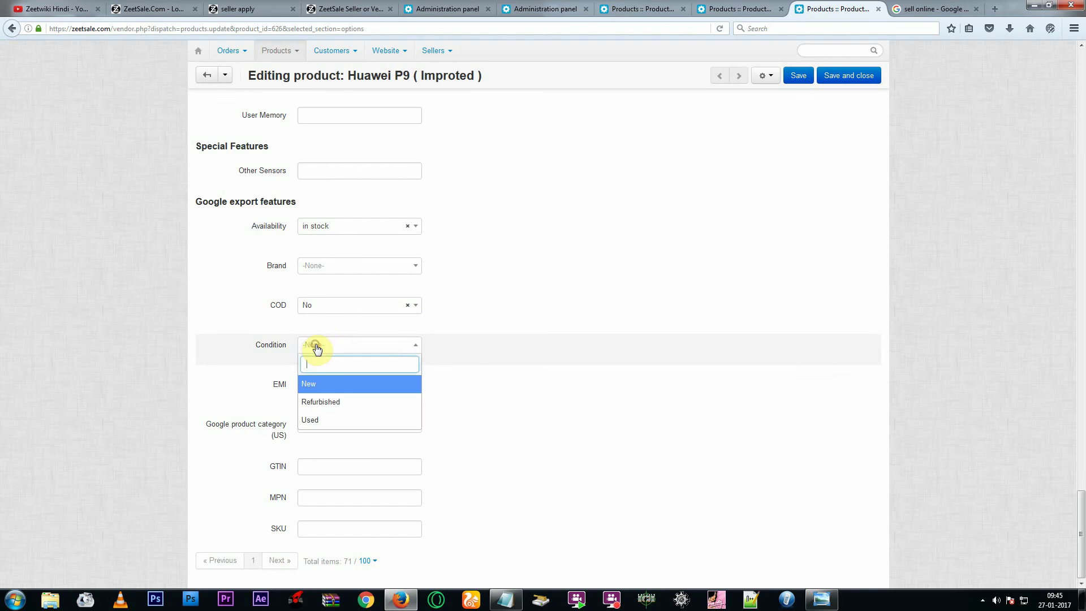
pyautogui.click(327, 387)
pyautogui.click(315, 387)
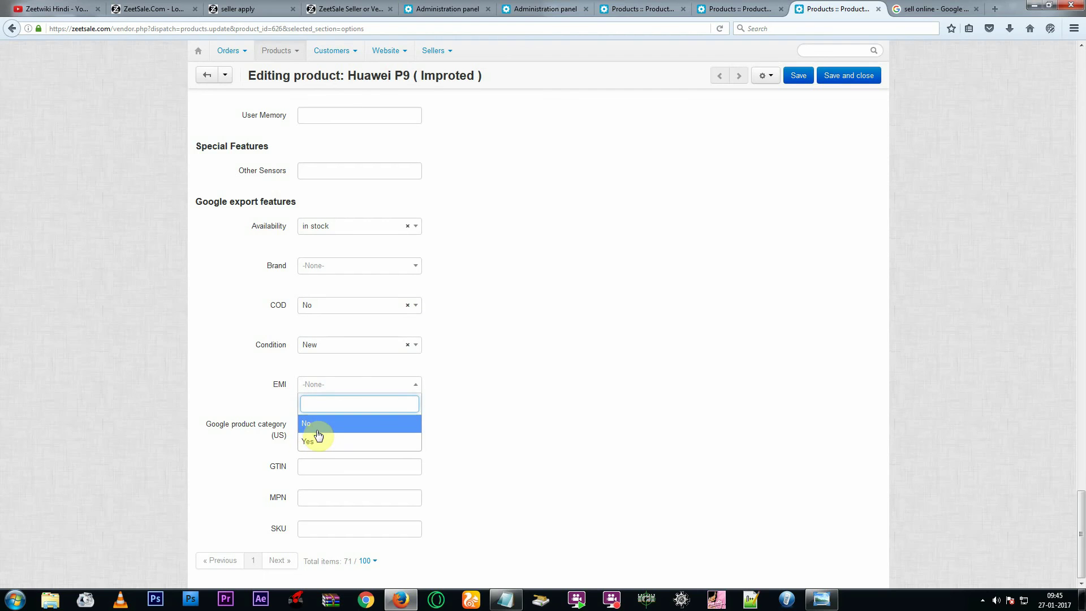
pyautogui.click(314, 440)
# - Examine the Brand choices and the SKU field in the Google export features
pyautogui.click(323, 272)
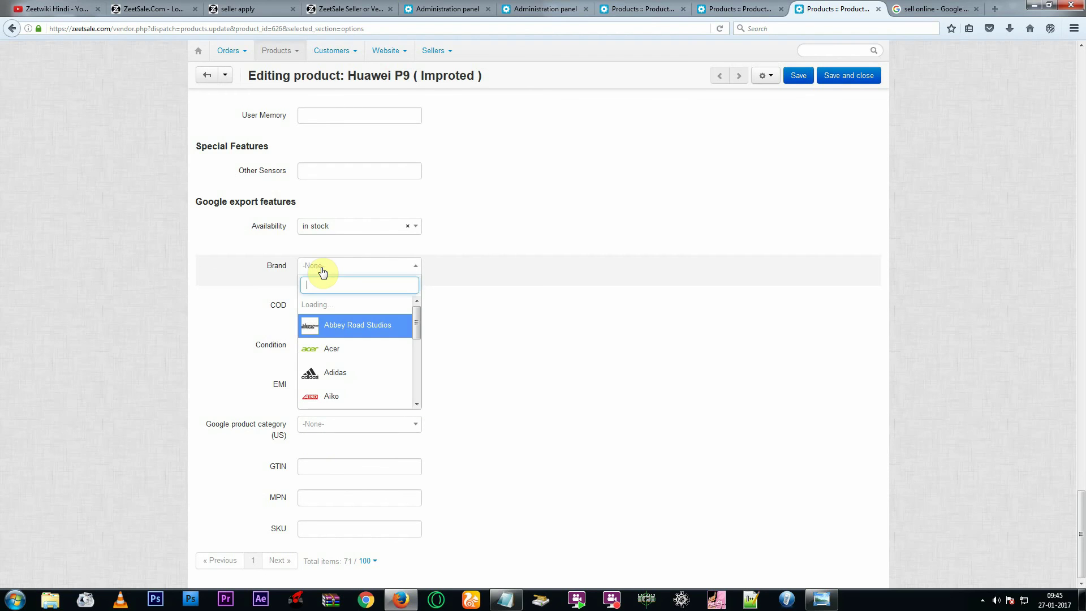
pyautogui.click(322, 272)
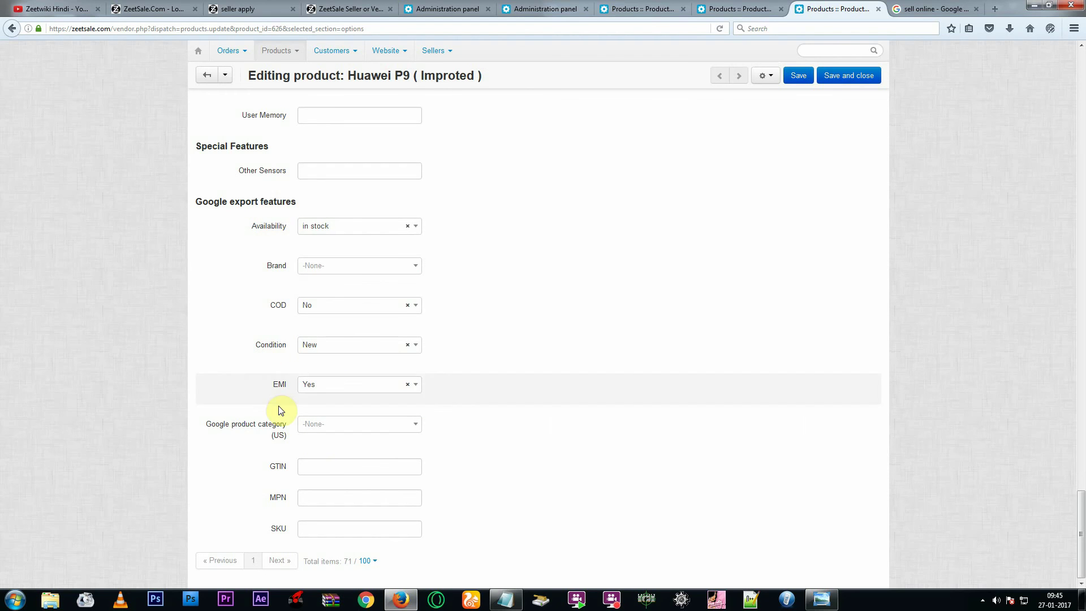
pyautogui.click(326, 273)
pyautogui.click(260, 269)
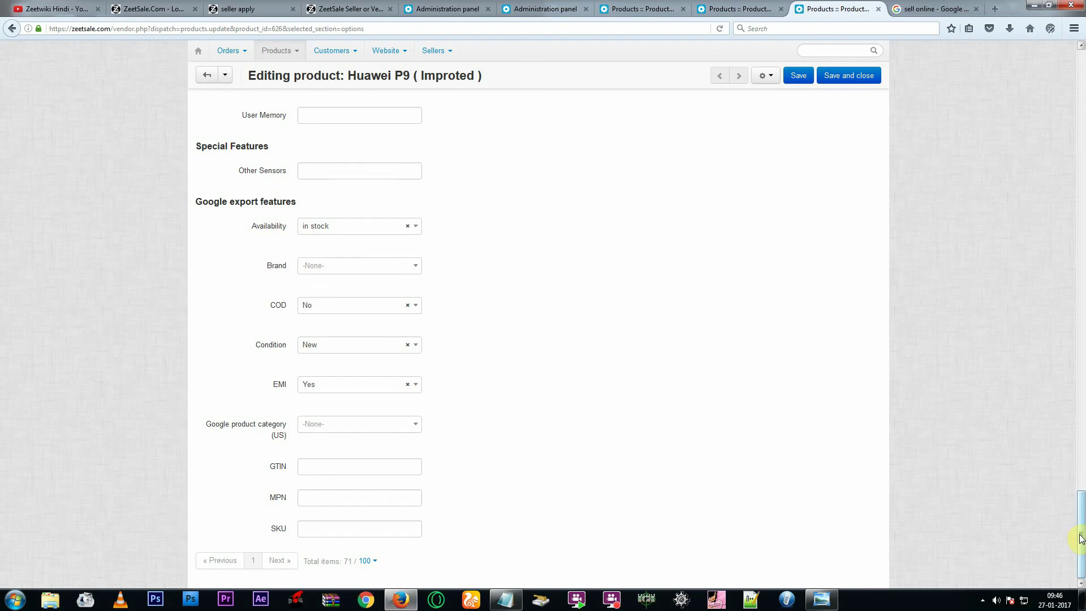
pyautogui.click(331, 533)
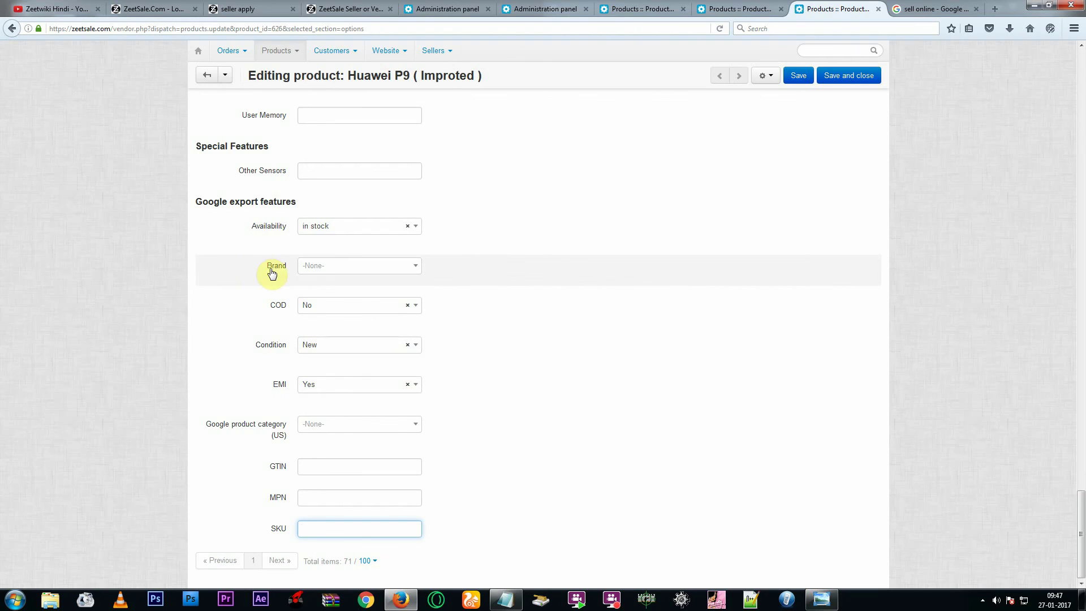
# - Search the Brand choices for "un" and clear the search text without selecting a brand
pyautogui.click(326, 273)
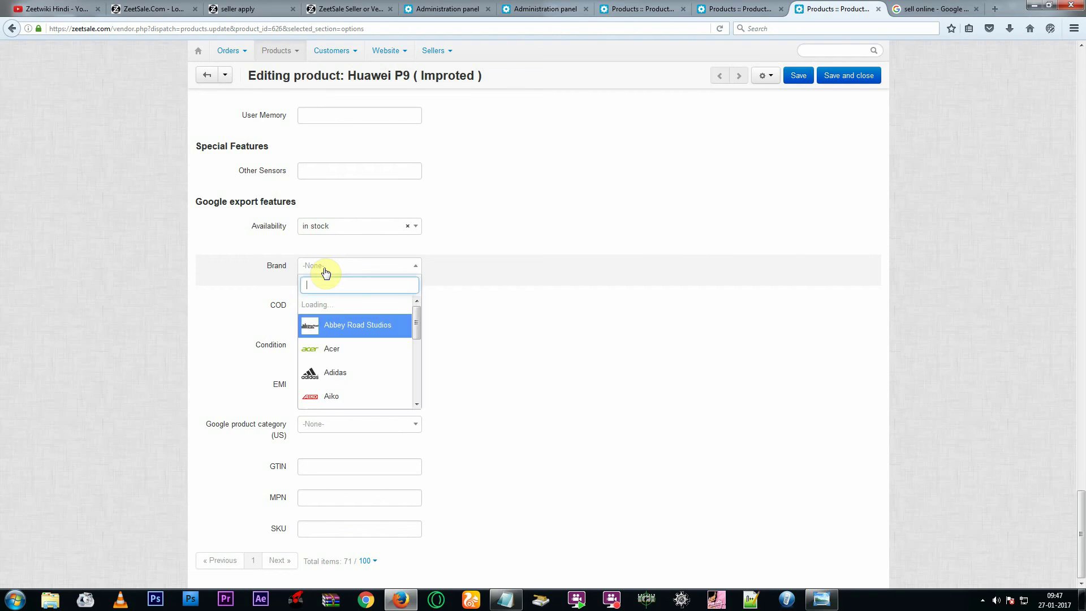
pyautogui.write('un')
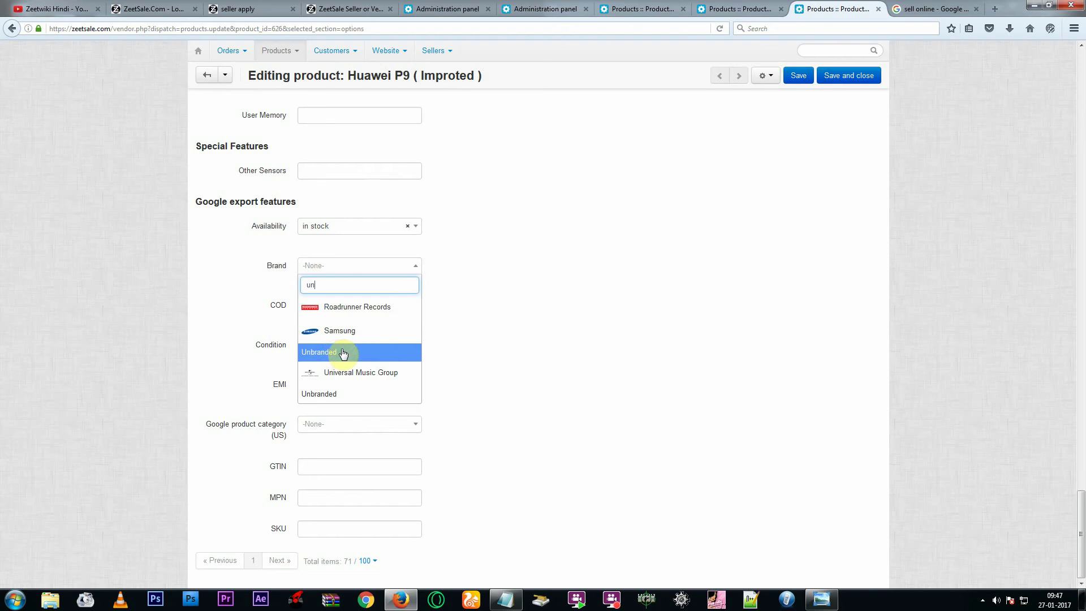
pyautogui.press('BackSpace')
pyautogui.press('BackSpace')
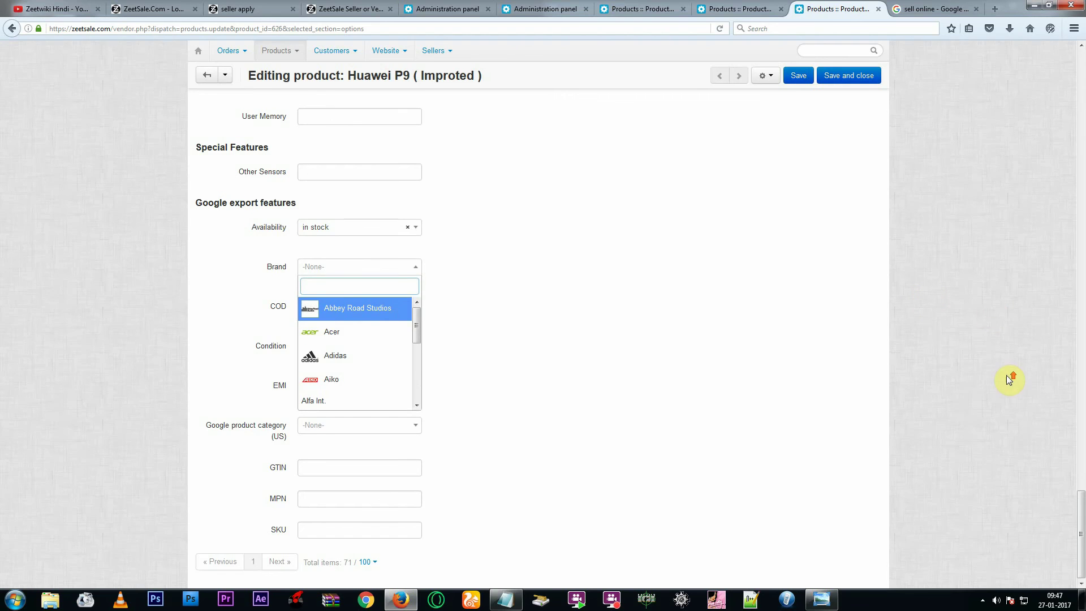
# - Add the tag "Huawei P9" to the product, copying the name from the page title
pyautogui.scroll(2, 1046, 381)
pyautogui.middleClick(1030, 380)
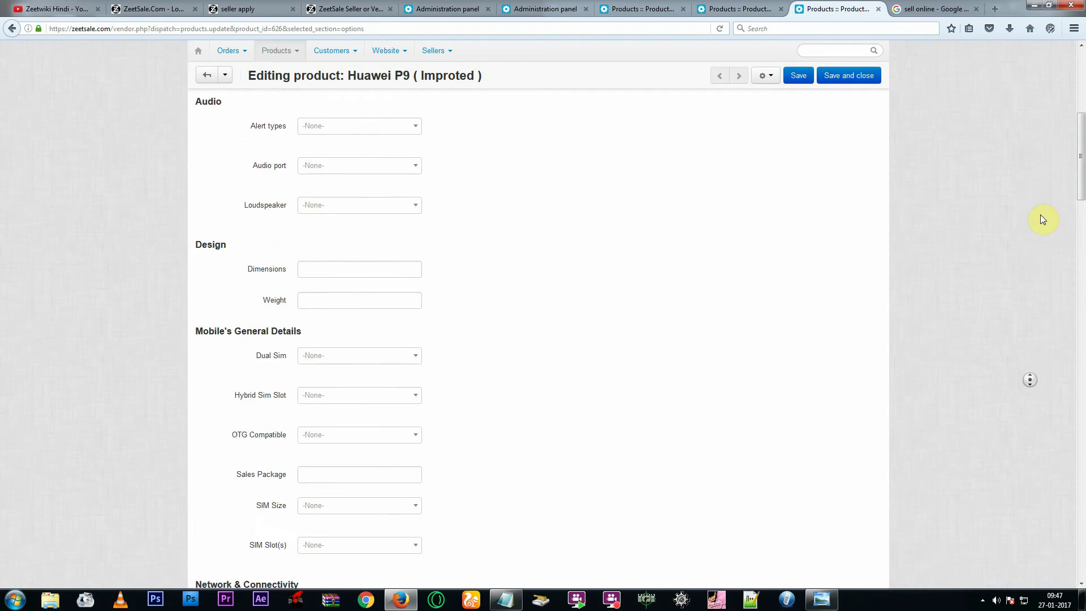
pyautogui.click(1030, 207)
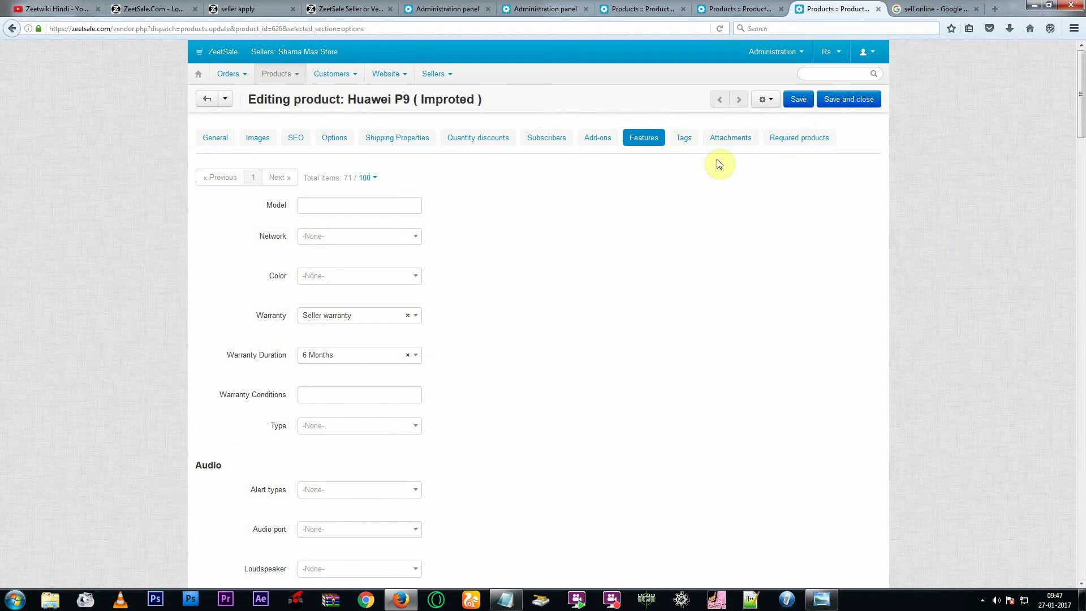
pyautogui.click(687, 141)
pyautogui.click(349, 98)
pyautogui.moveTo(369, 95); pyautogui.dragTo(414, 98)
pyautogui.rightClick(416, 99)
pyautogui.click(433, 116)
pyautogui.click(351, 171)
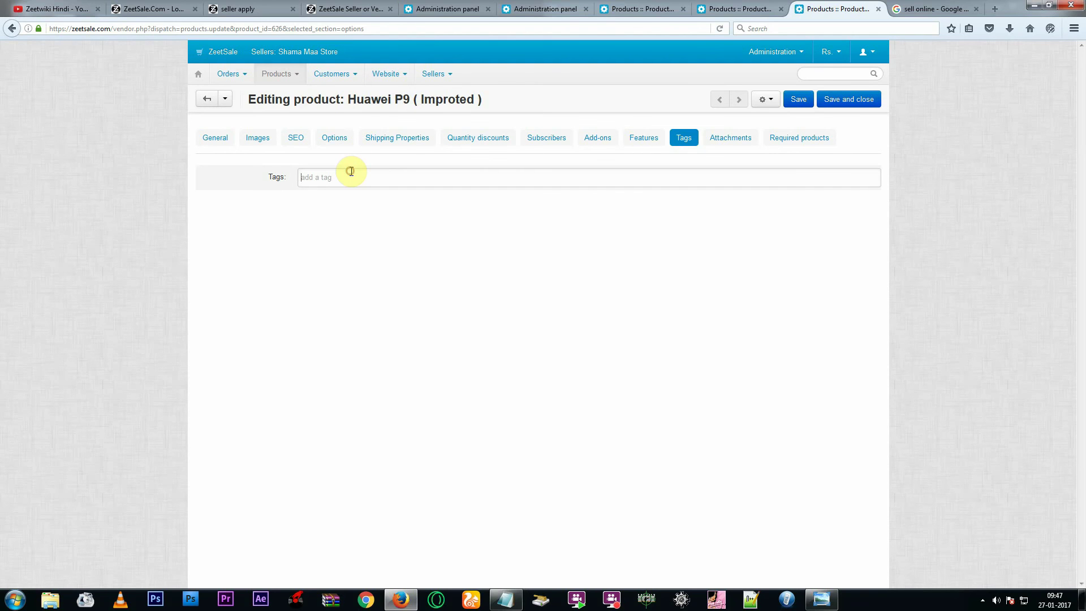
pyautogui.hotkey('ctrl', 'v')
pyautogui.press('Return')
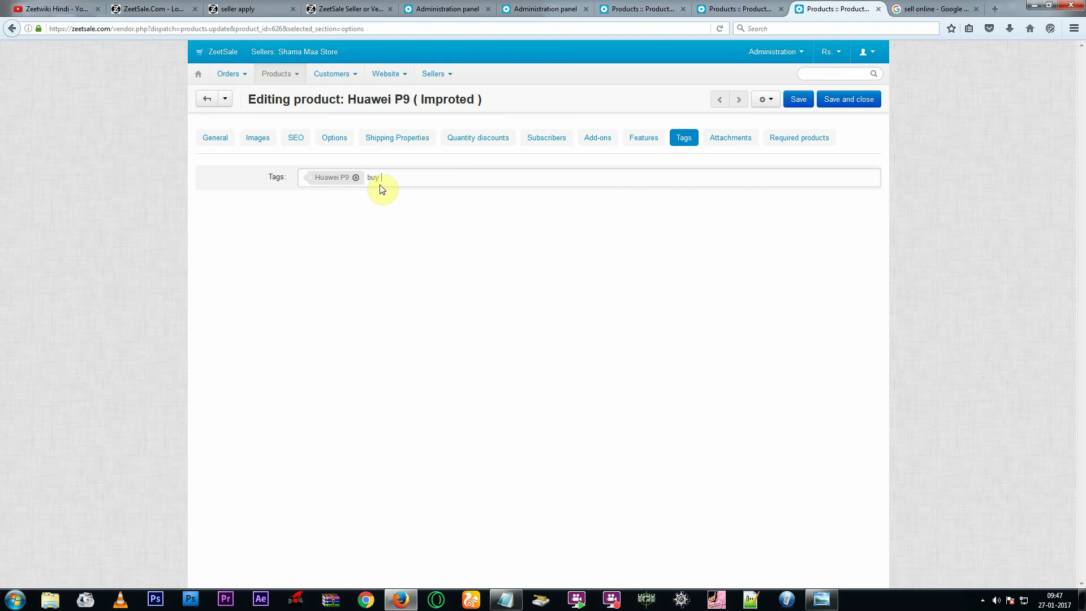
# - Add a second product tag, "buy Huawei P9"
pyautogui.write('buy')
pyautogui.hotkey('ctrl', 'v')
pyautogui.press('Return')
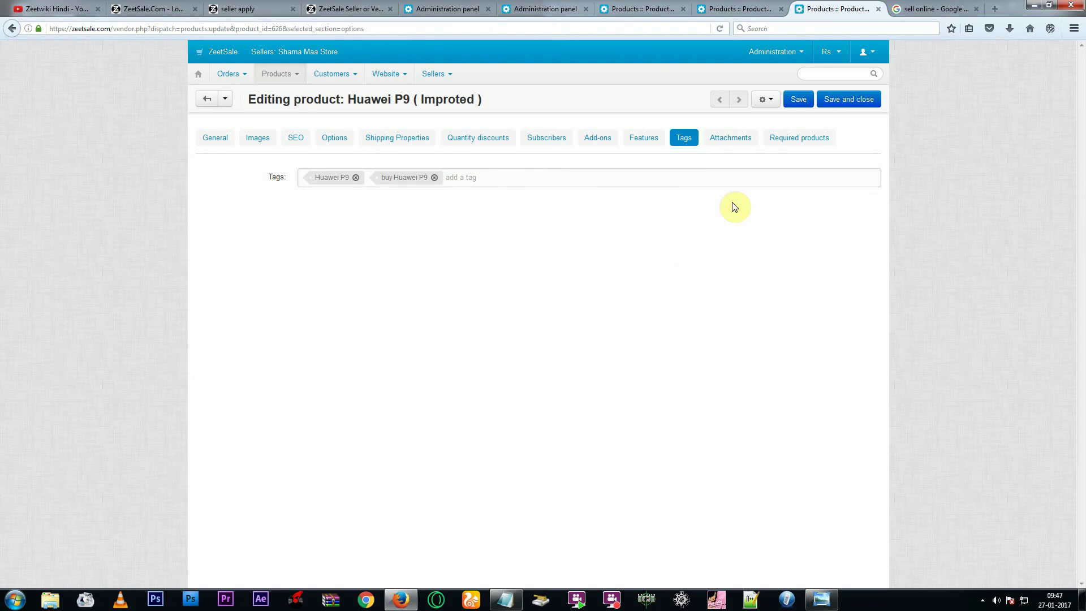
# - Look over the product's required products, attachments, tags and full feature list
pyautogui.click(792, 142)
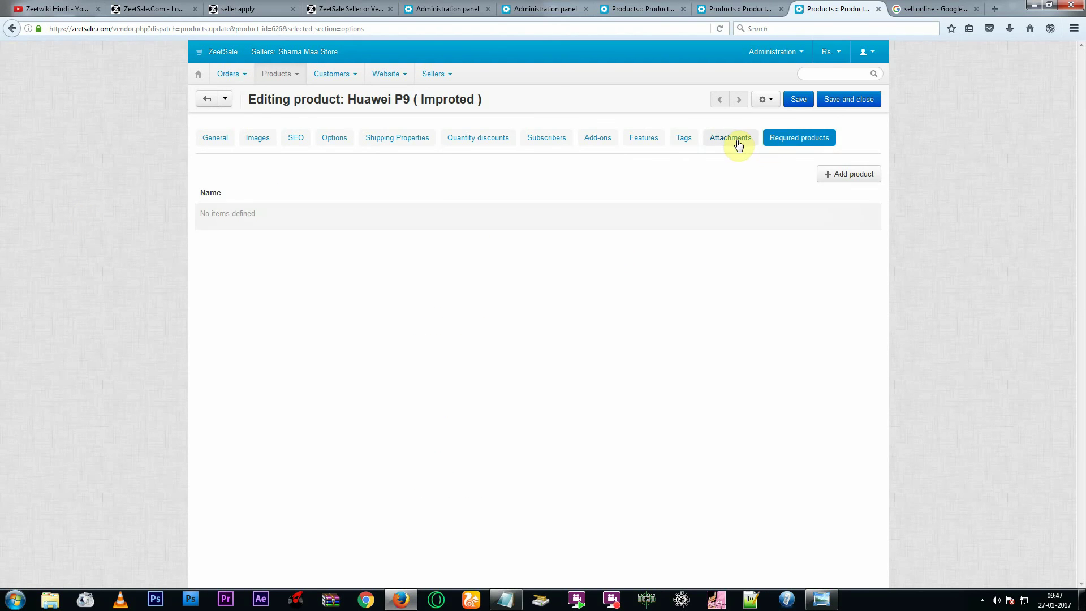
pyautogui.click(739, 145)
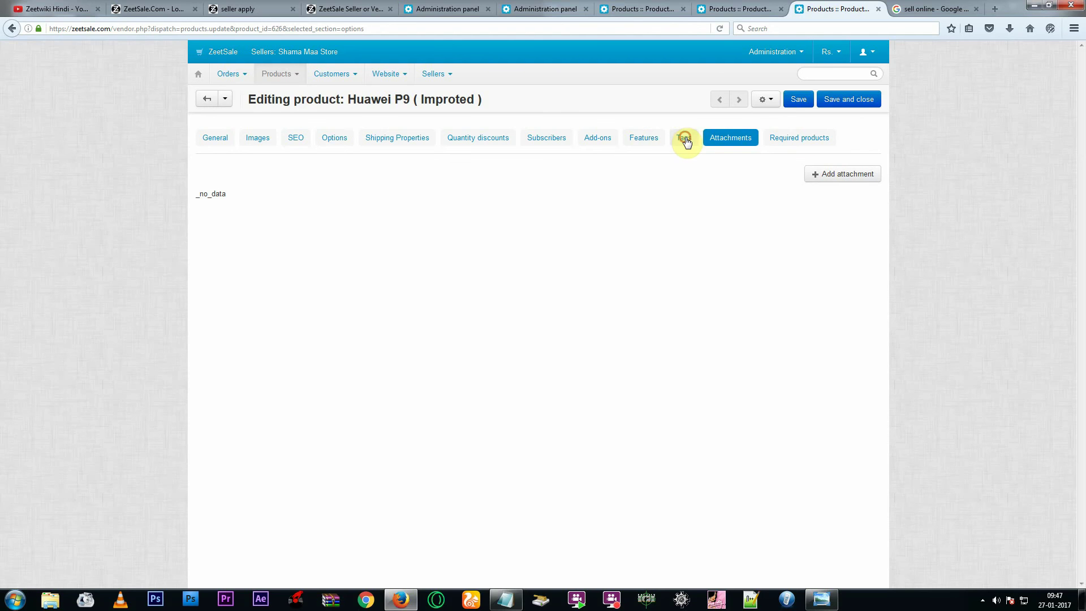
pyautogui.click(685, 140)
pyautogui.click(649, 142)
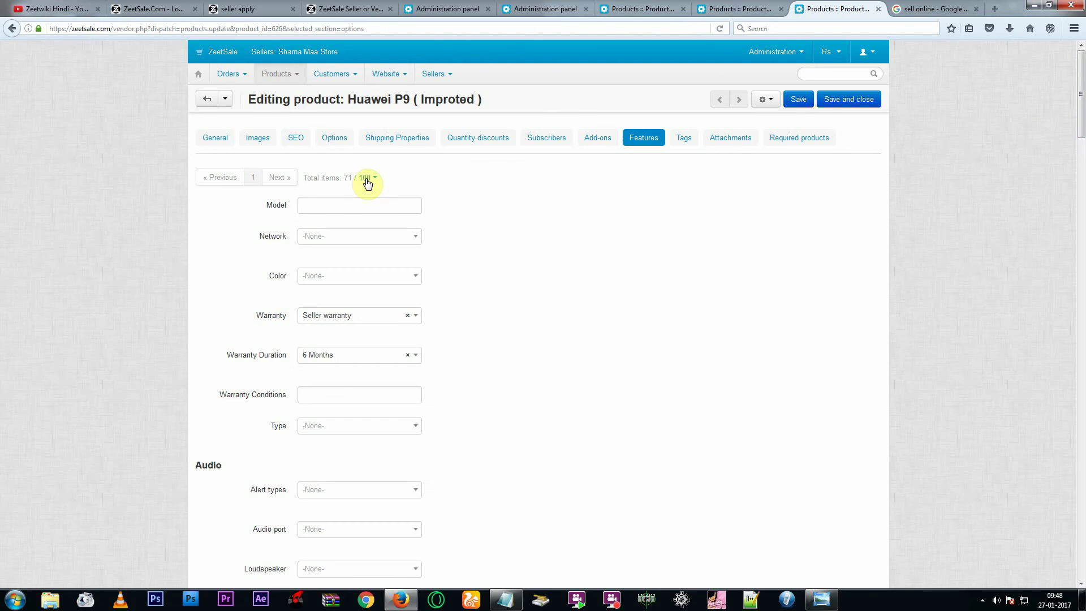
pyautogui.moveTo(1080, 113); pyautogui.dragTo(1074, 538)
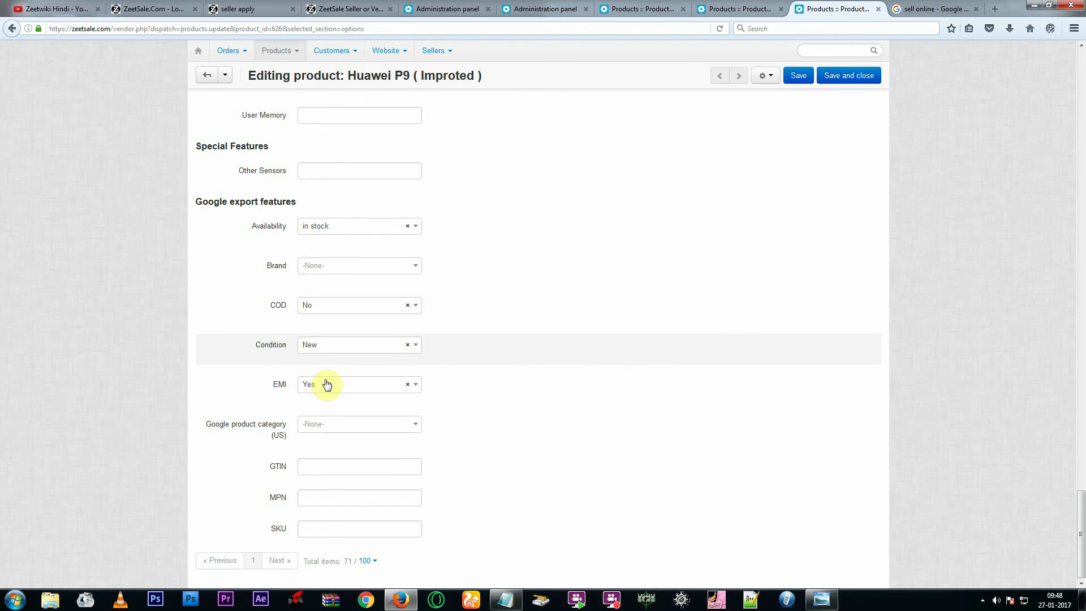
pyautogui.scroll(10, 524, 232)
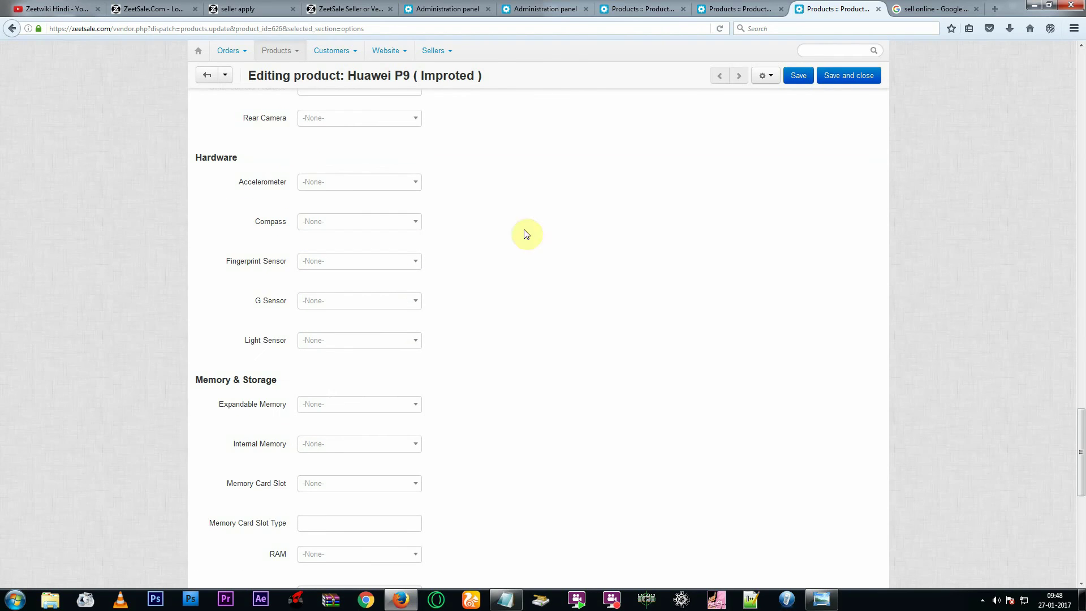
pyautogui.middleClick(113, 235)
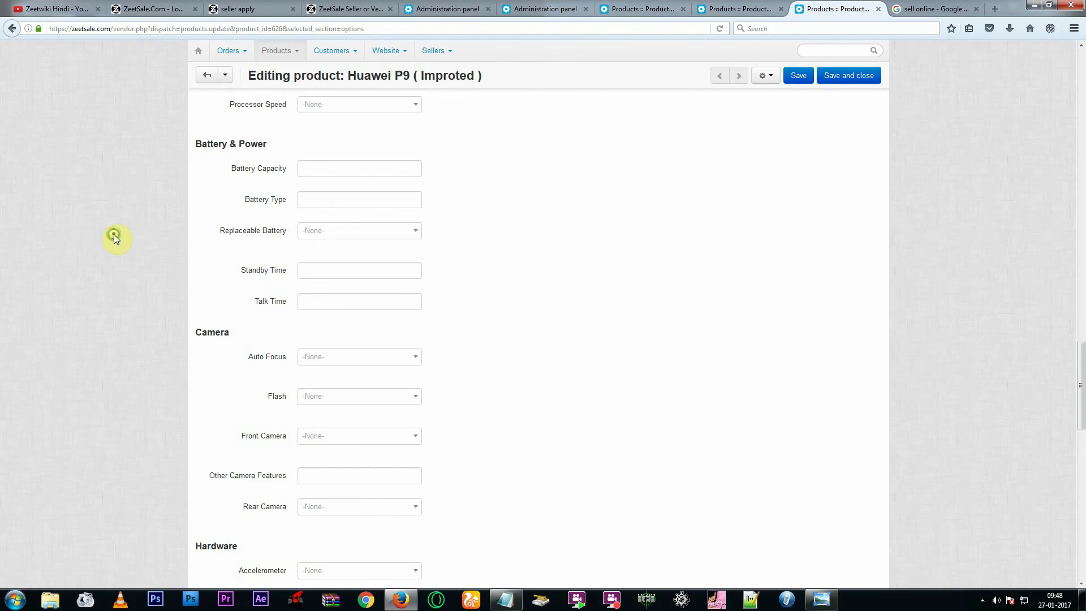
pyautogui.click(99, 106)
# - Check the product's images and general information, and save and close the listing
pyautogui.click(249, 139)
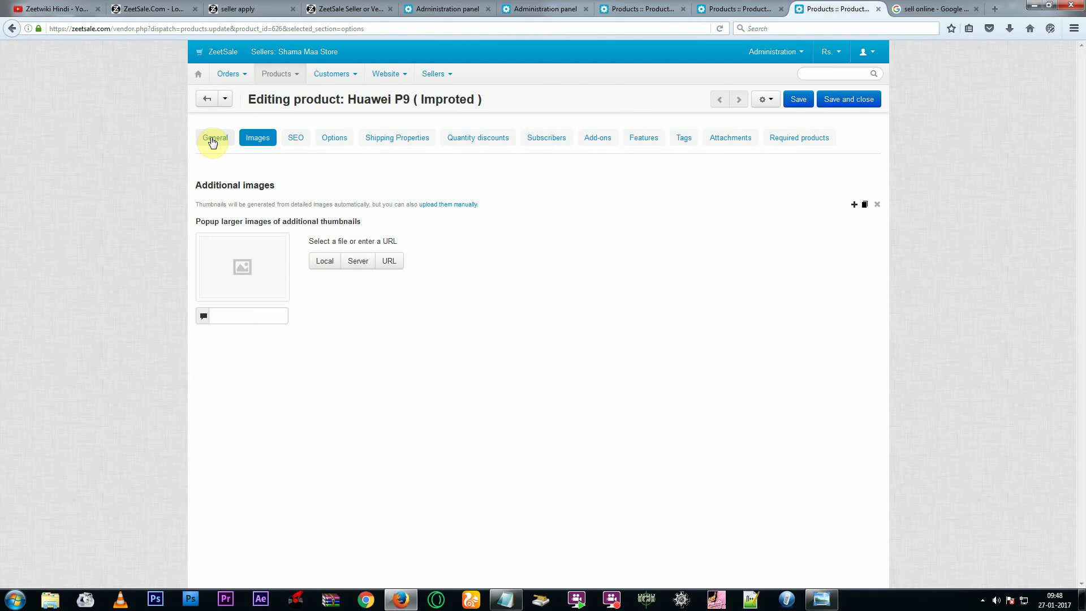
pyautogui.click(212, 139)
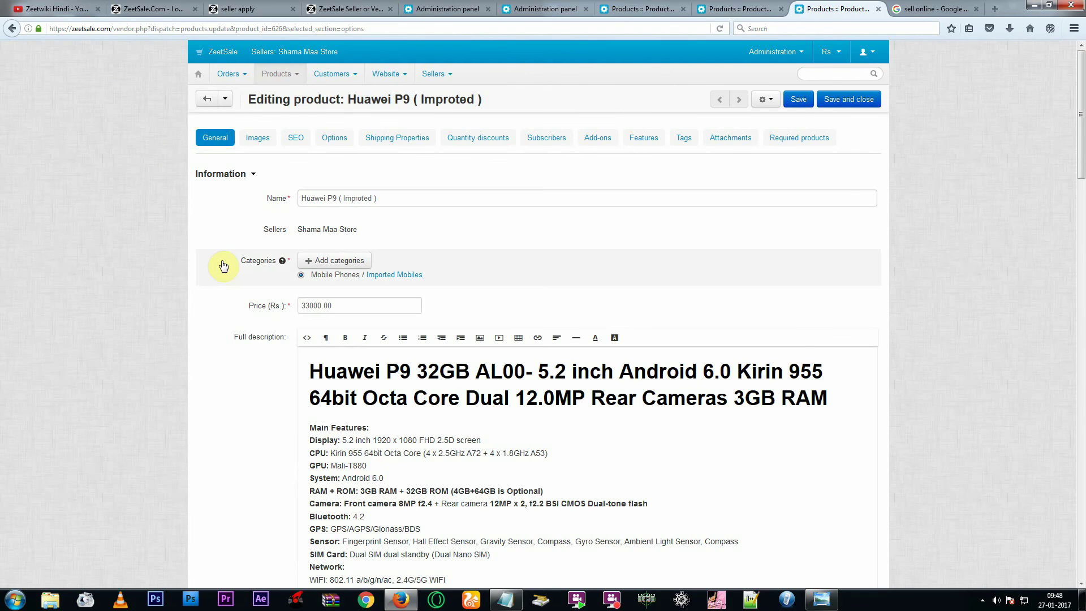
pyautogui.click(843, 100)
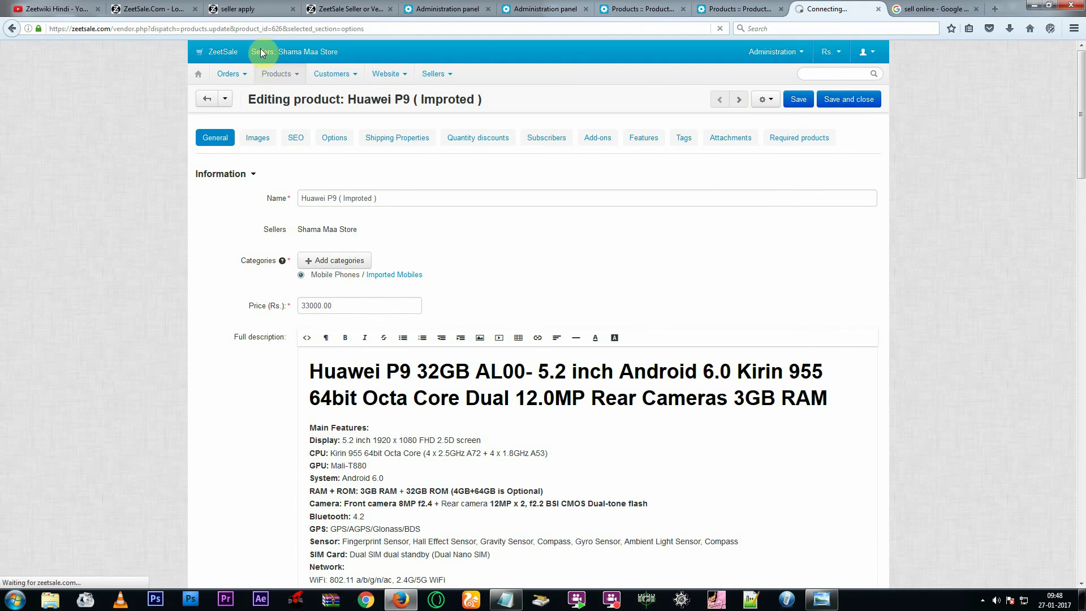
# - Switch to the ZeetSale storefront and look through the Mobile Phones category
pyautogui.click(163, 5)
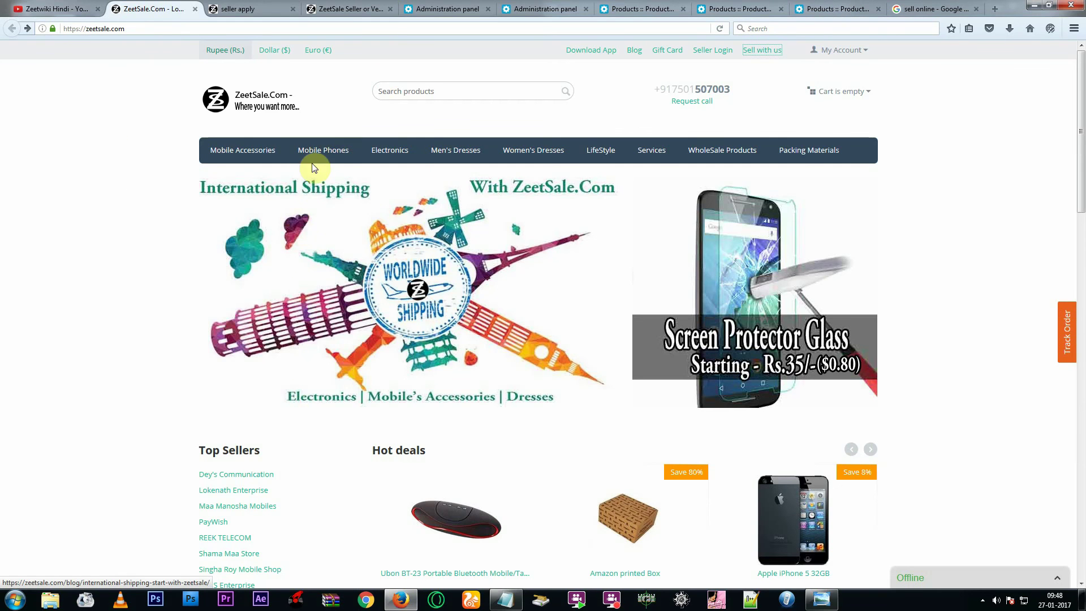
pyautogui.moveTo(317, 159)
pyautogui.click(326, 396)
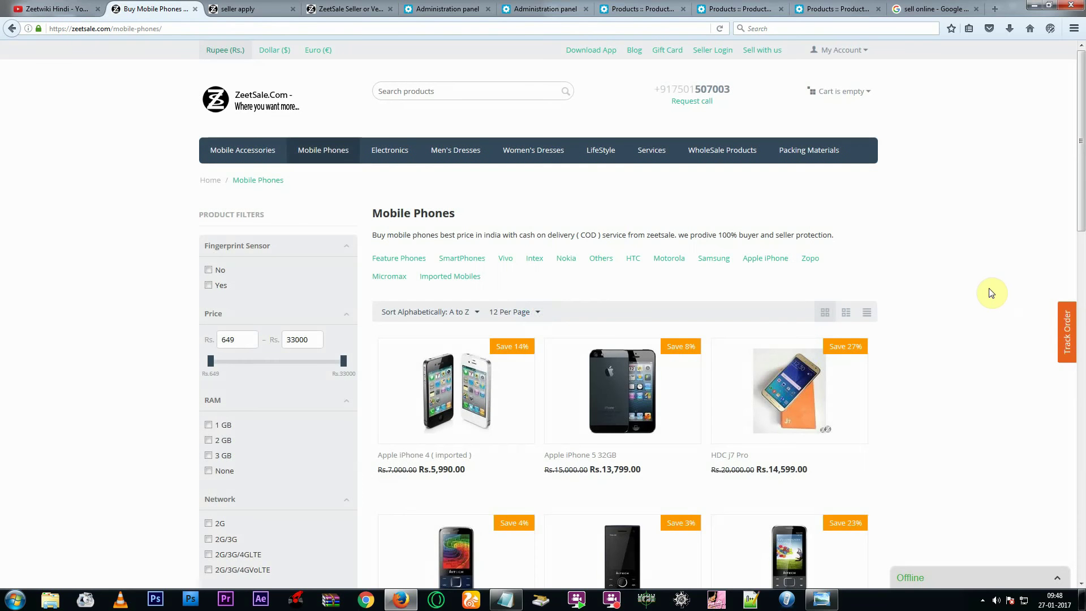
pyautogui.scroll(-6, 990, 295)
pyautogui.scroll(3, 994, 294)
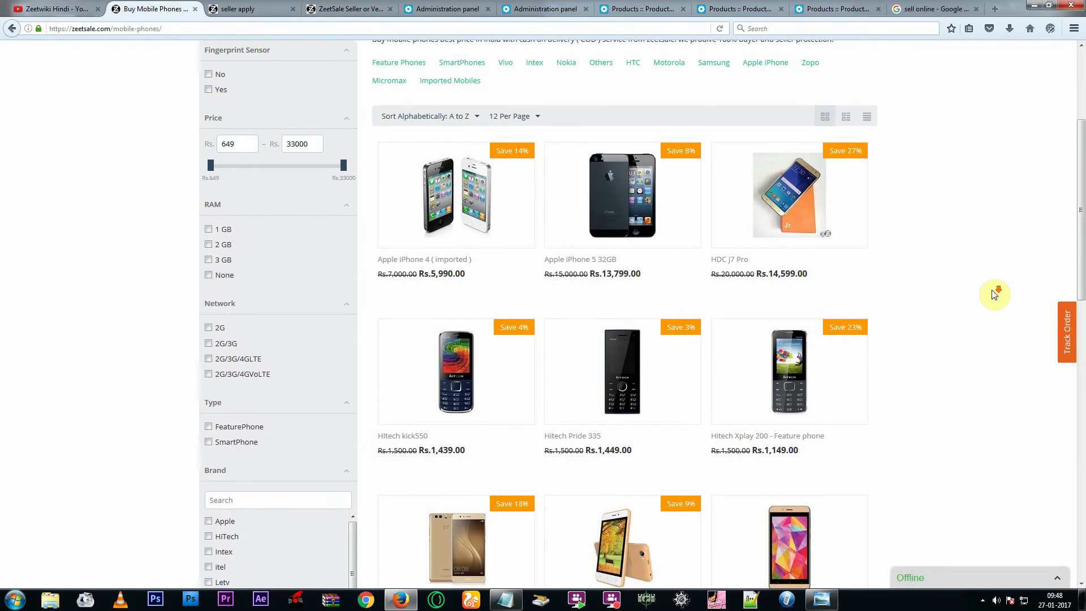
pyautogui.scroll(-1, 993, 293)
pyautogui.scroll(5, 701, 274)
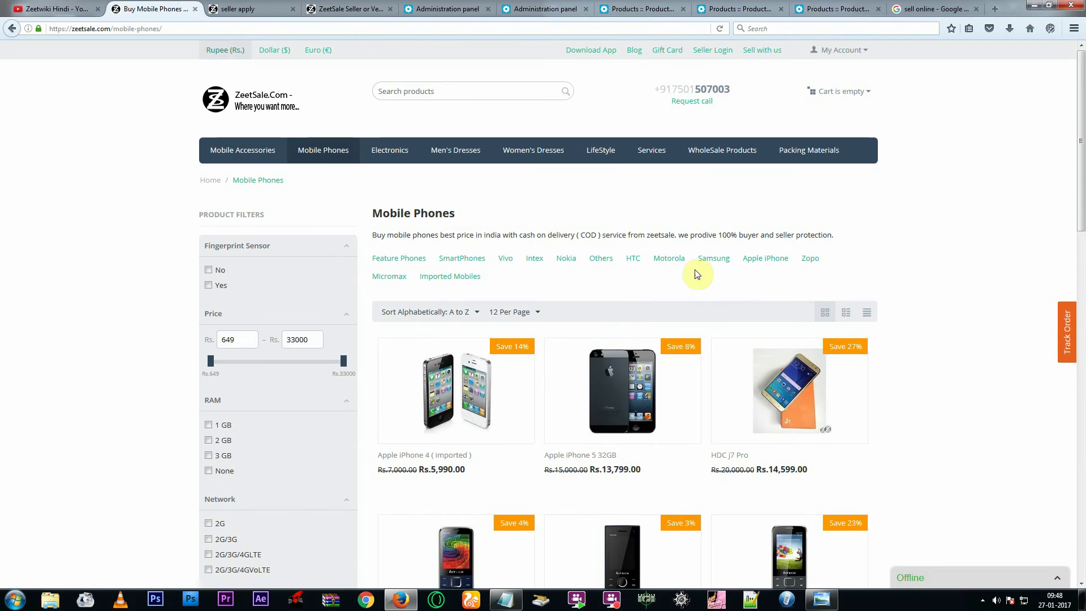
# - Open the Huawei P9 product page from the Imported Mobiles category
pyautogui.click(436, 276)
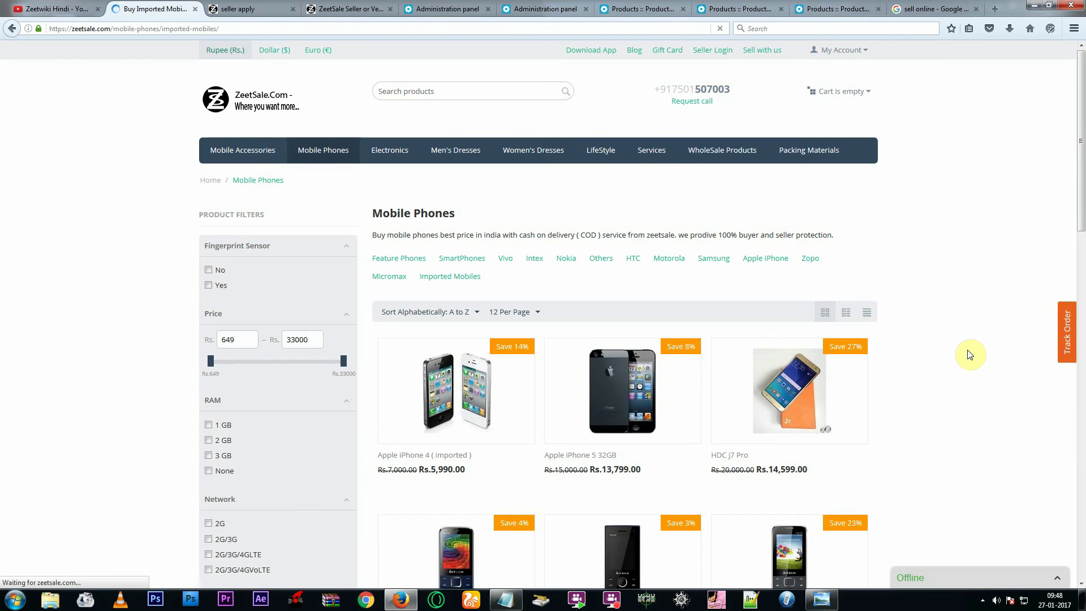
pyautogui.scroll(-2, 876, 339)
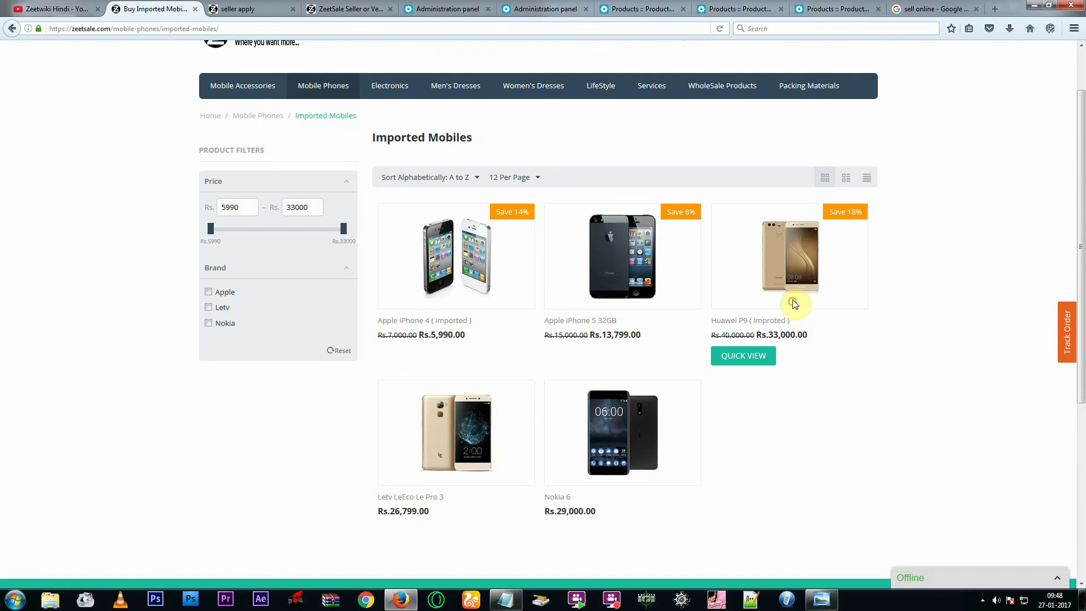
pyautogui.click(792, 301)
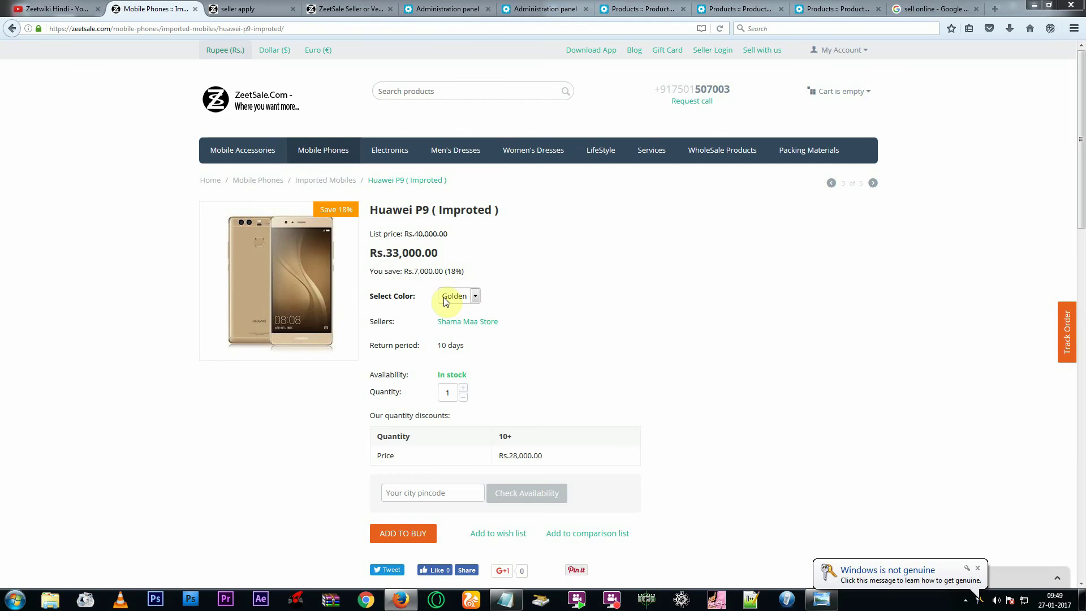
# - Try both color choices on the Huawei P9 page and finish with Golden selected
pyautogui.click(445, 298)
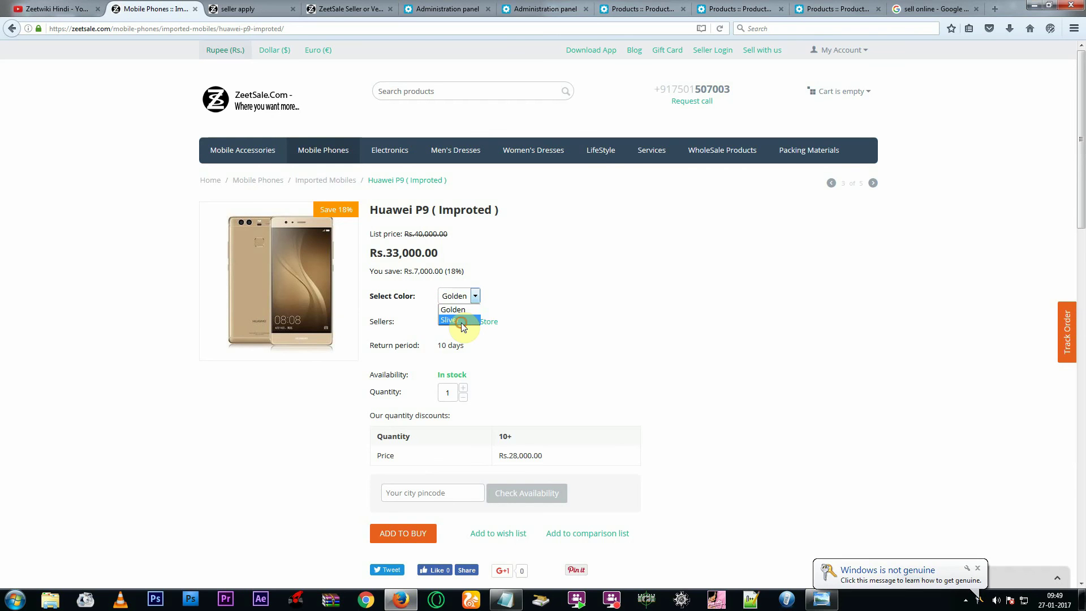
pyautogui.click(461, 321)
pyautogui.click(463, 296)
pyautogui.click(459, 311)
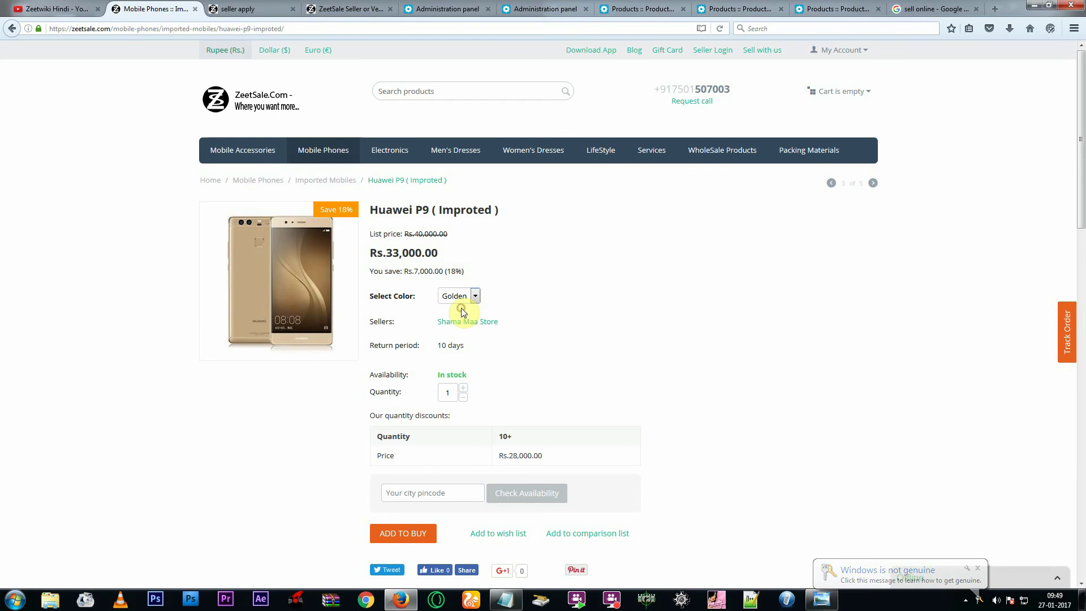
pyautogui.click(463, 297)
pyautogui.click(459, 310)
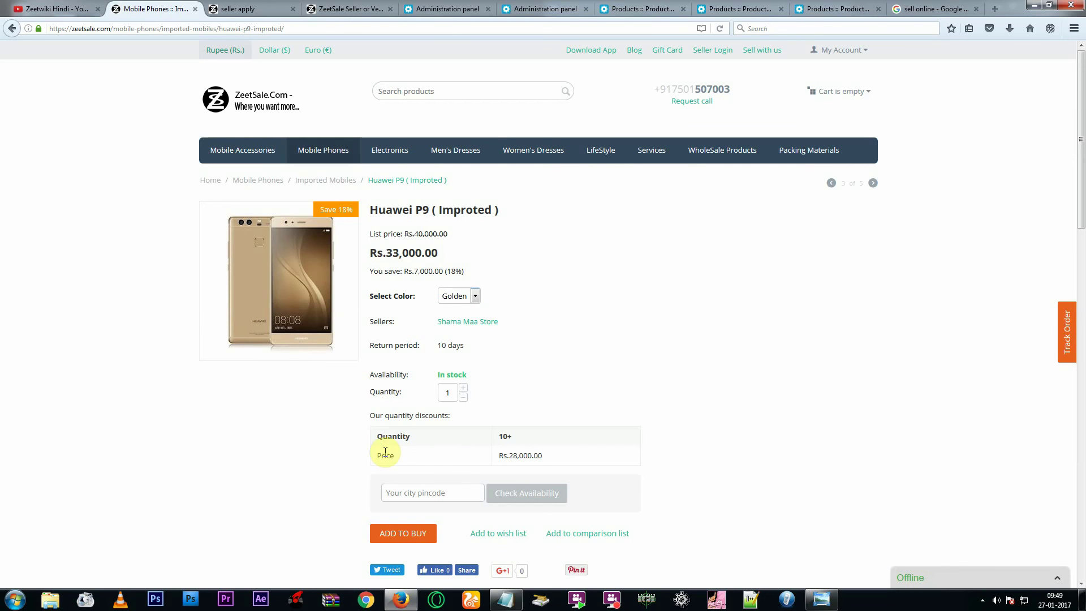
# - Examine the quantity discount table and the return period on the Huawei P9 page
pyautogui.moveTo(382, 437); pyautogui.dragTo(561, 467)
pyautogui.moveTo(374, 346); pyautogui.dragTo(473, 357)
pyautogui.click(541, 373)
pyautogui.moveTo(431, 345); pyautogui.dragTo(507, 353)
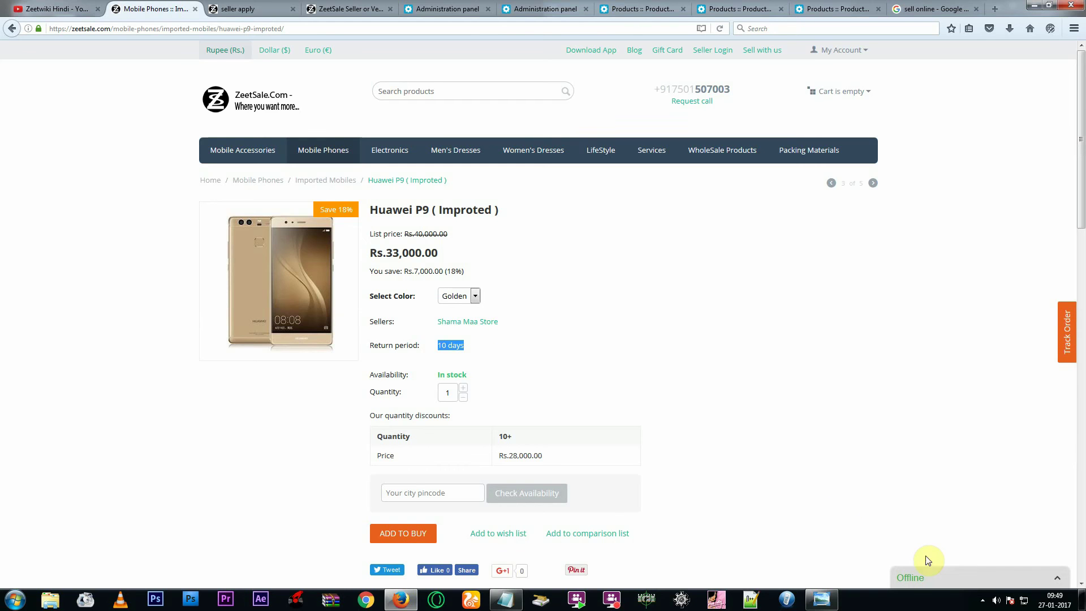
pyautogui.click(939, 575)
# - Return to the Huawei P9 product editor and check the RMA return period among its add-on settings
pyautogui.click(829, 8)
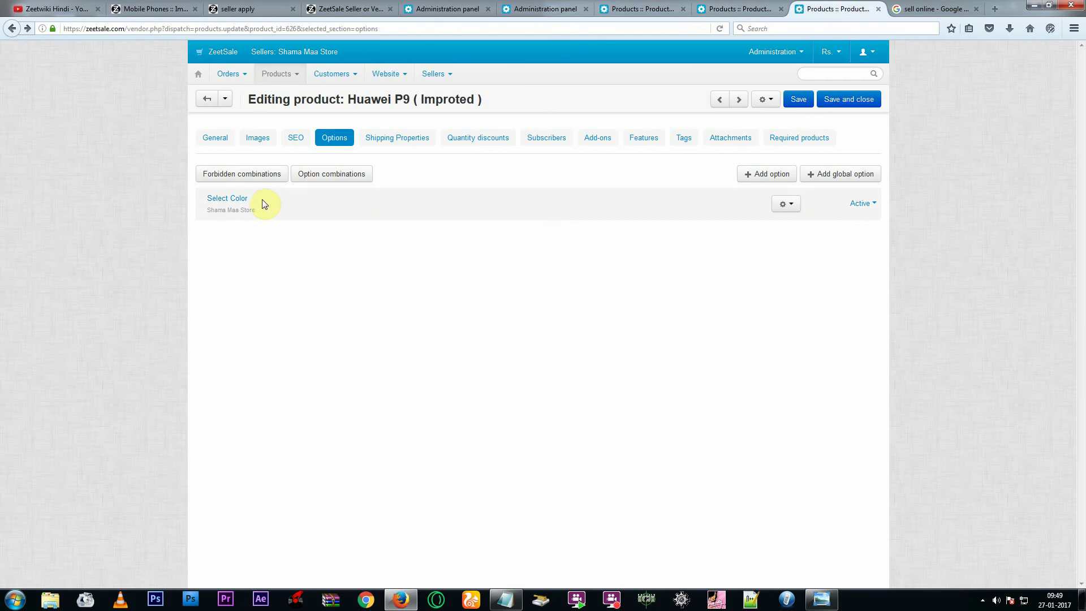
pyautogui.click(596, 140)
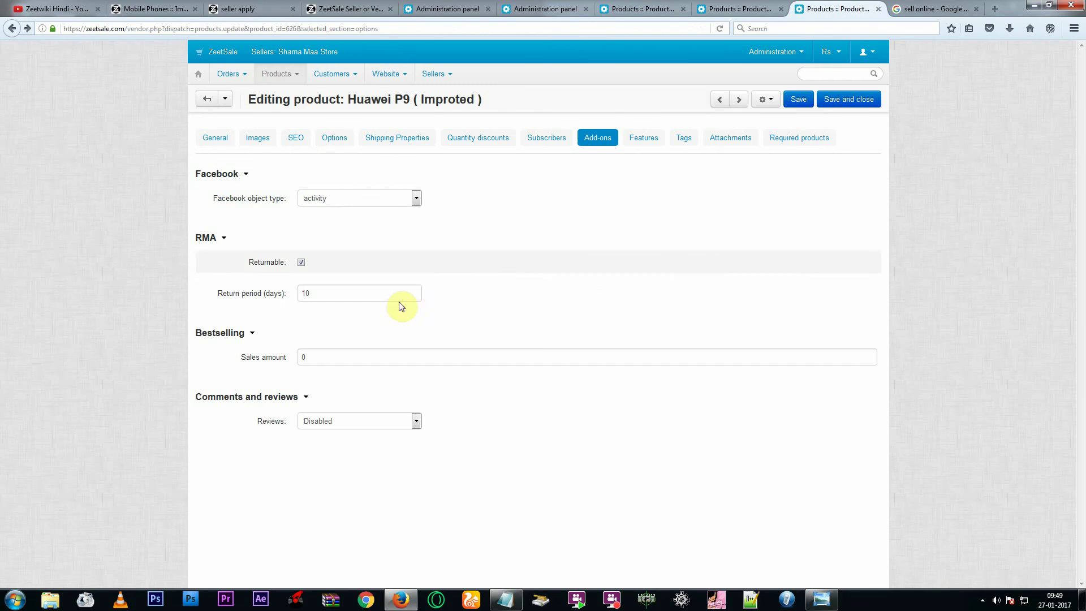
pyautogui.doubleClick(303, 291)
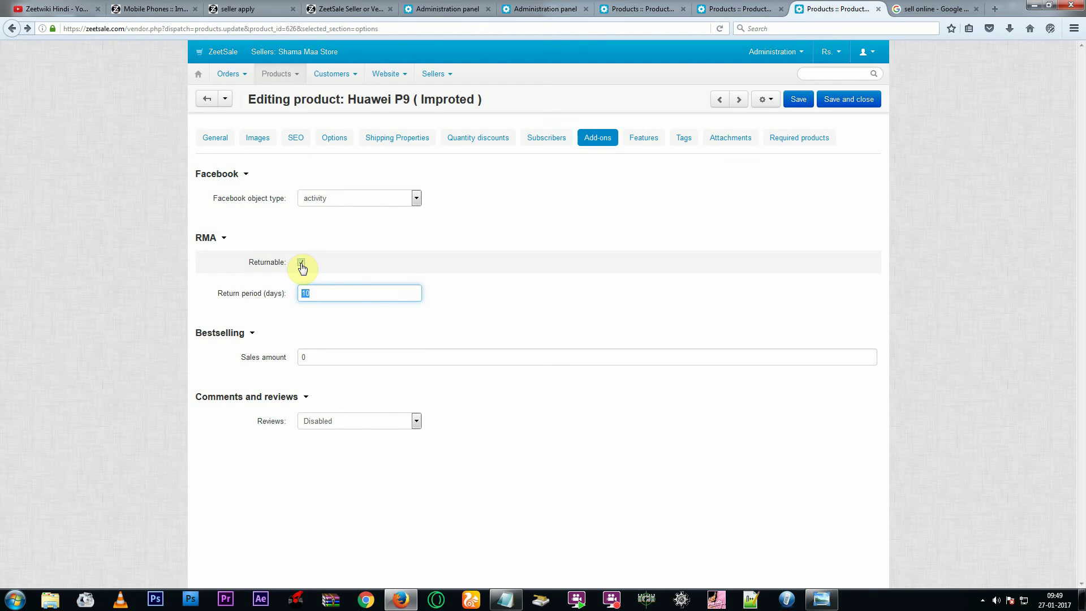
# - Go back to the Huawei P9 storefront page and look over the whole page
pyautogui.click(268, 7)
pyautogui.click(149, 8)
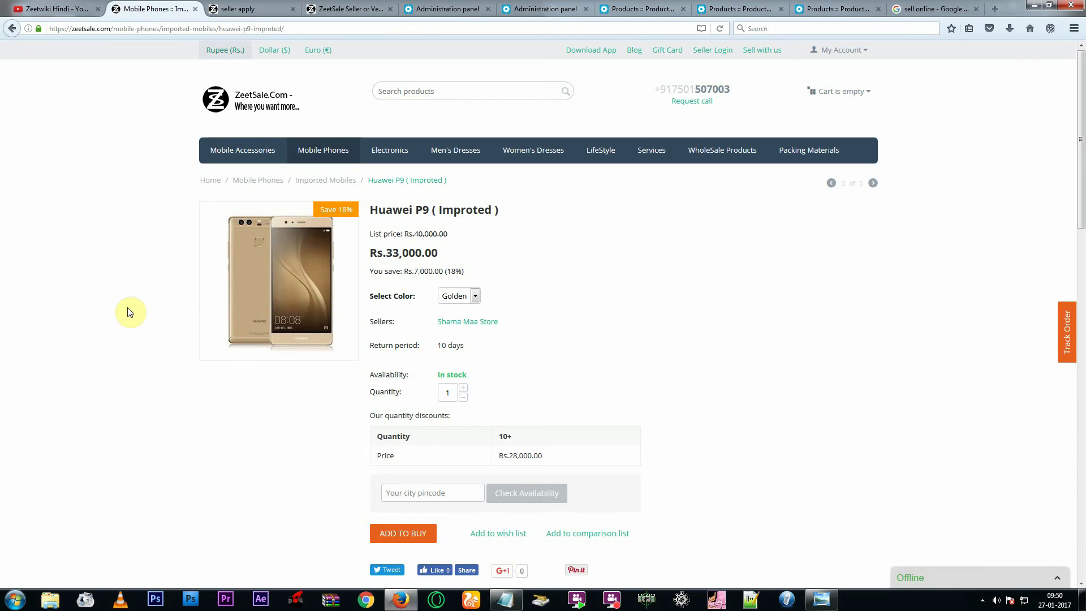
pyautogui.scroll(-10, 129, 311)
pyautogui.scroll(10, 130, 312)
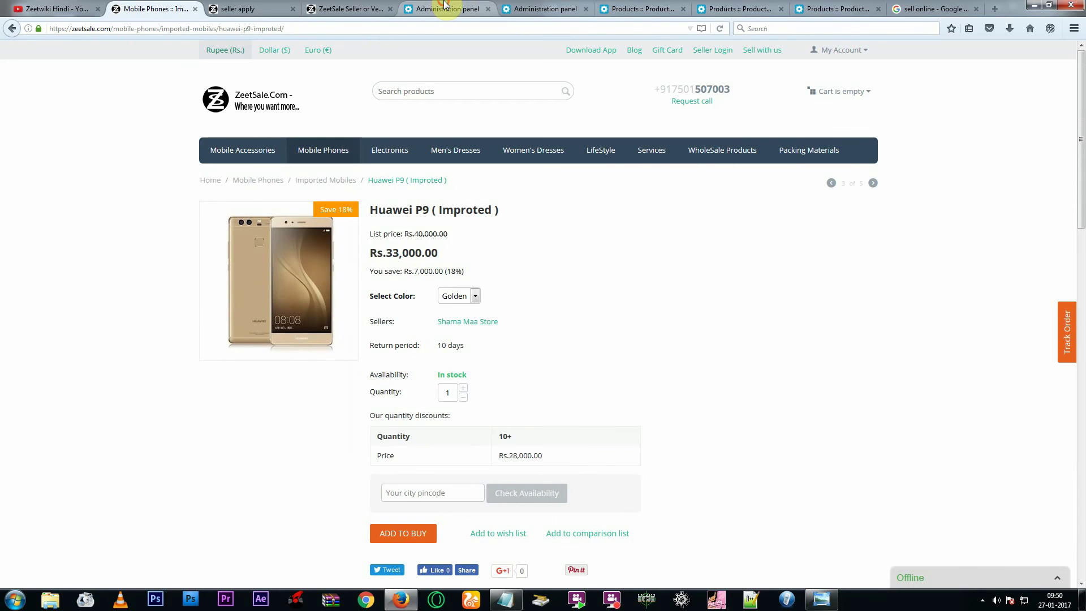
# - Switch to the vendor administration panel's dashboard
pyautogui.click(426, 6)
pyautogui.click(519, 6)
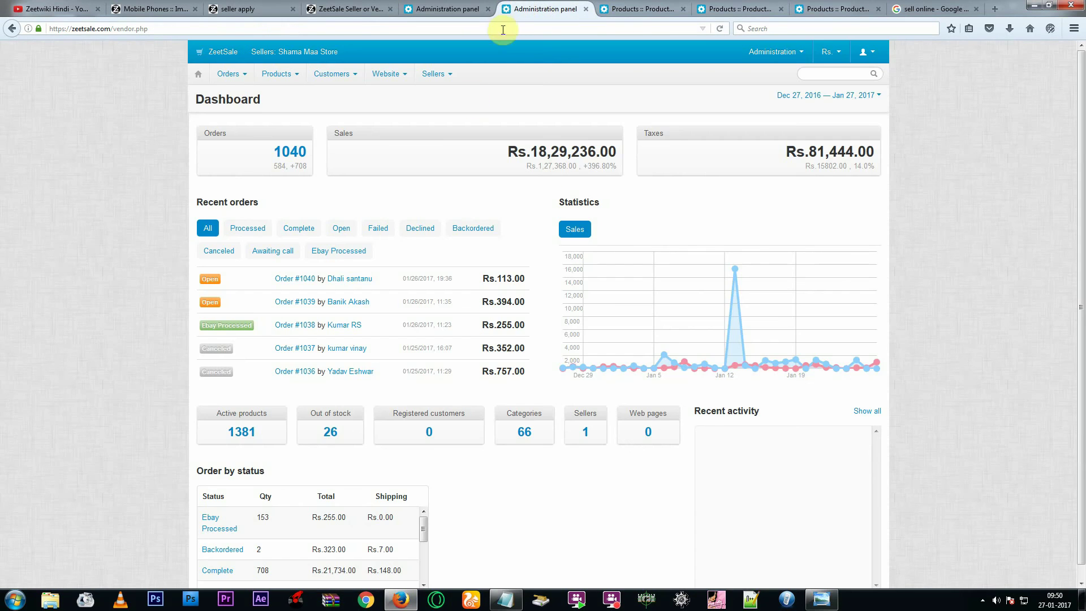